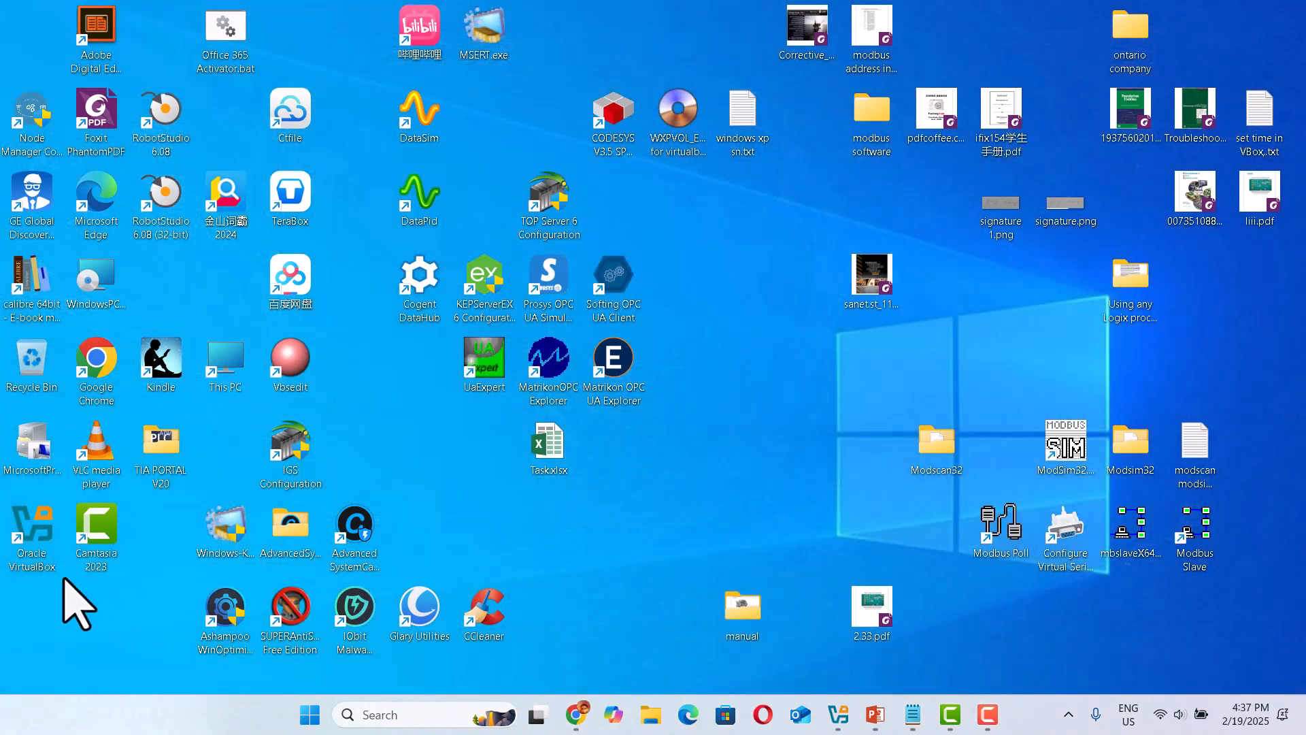
Launch Oracle VirtualBox and check its version in the About information.
double_click(34, 534)
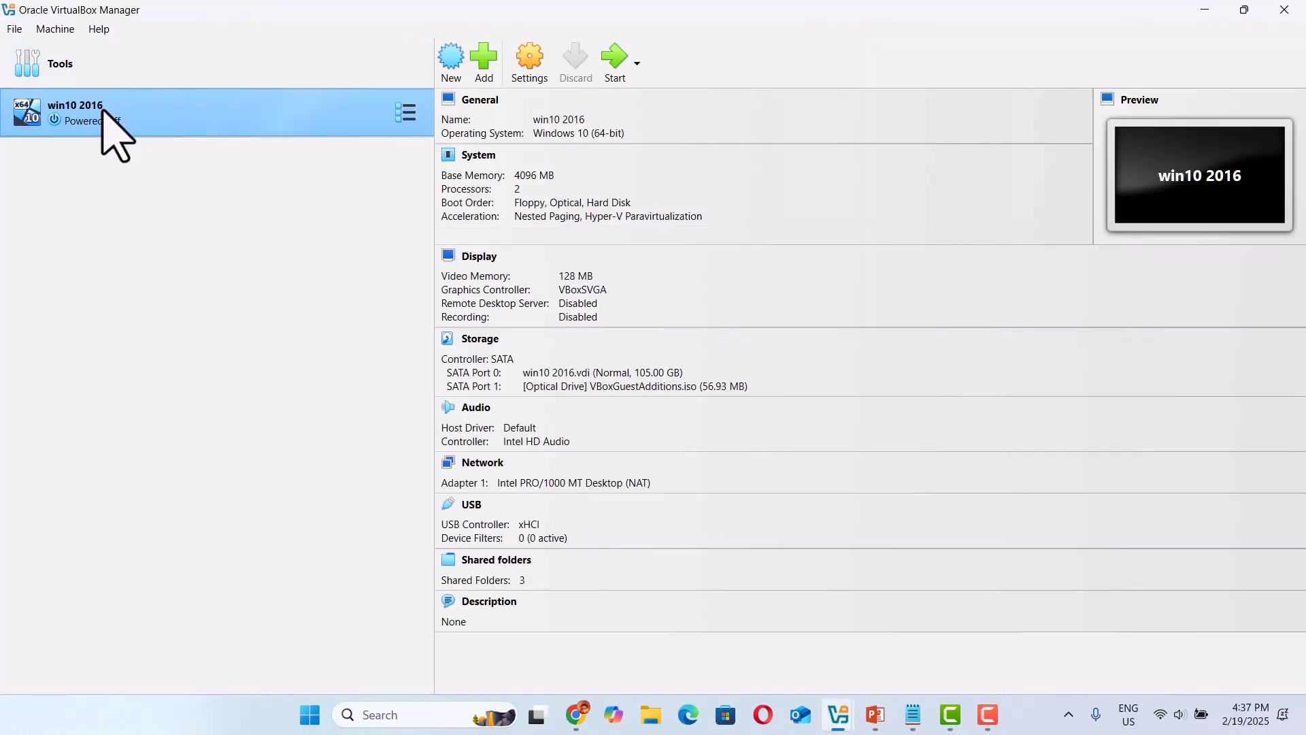
left_click(99, 32)
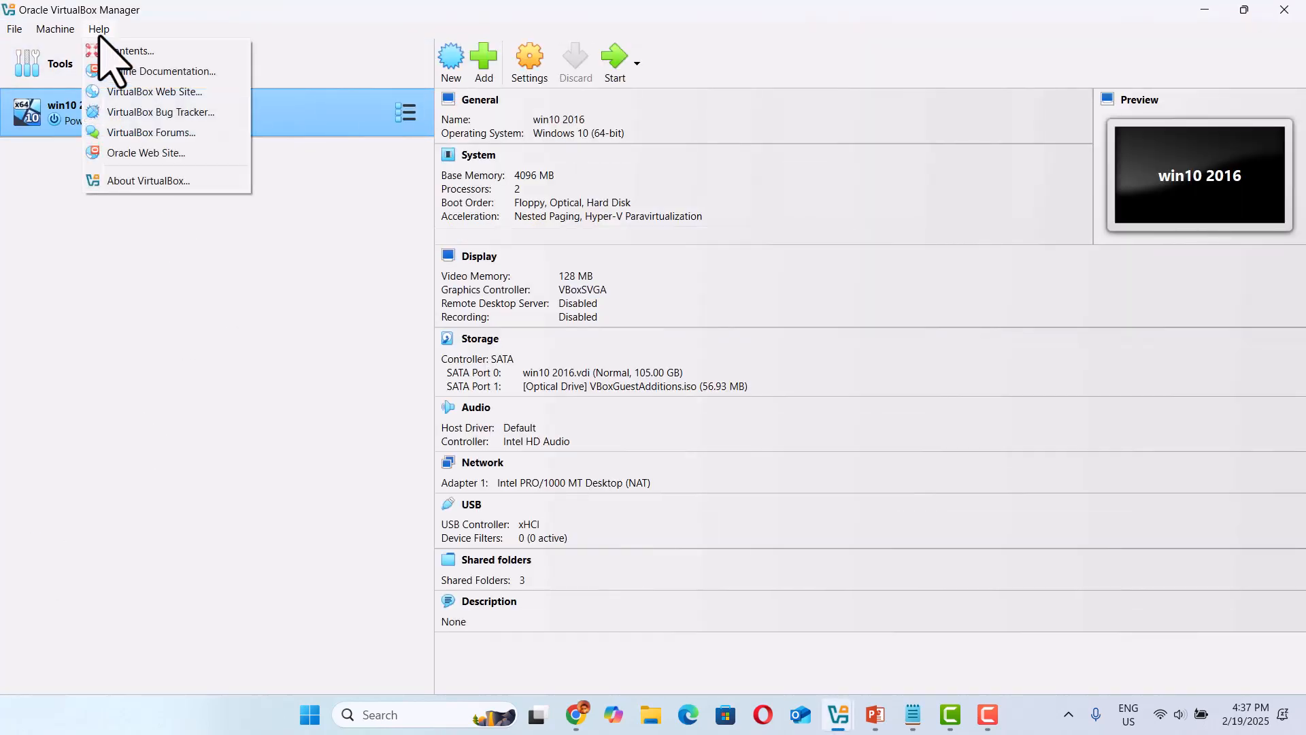
left_click(176, 180)
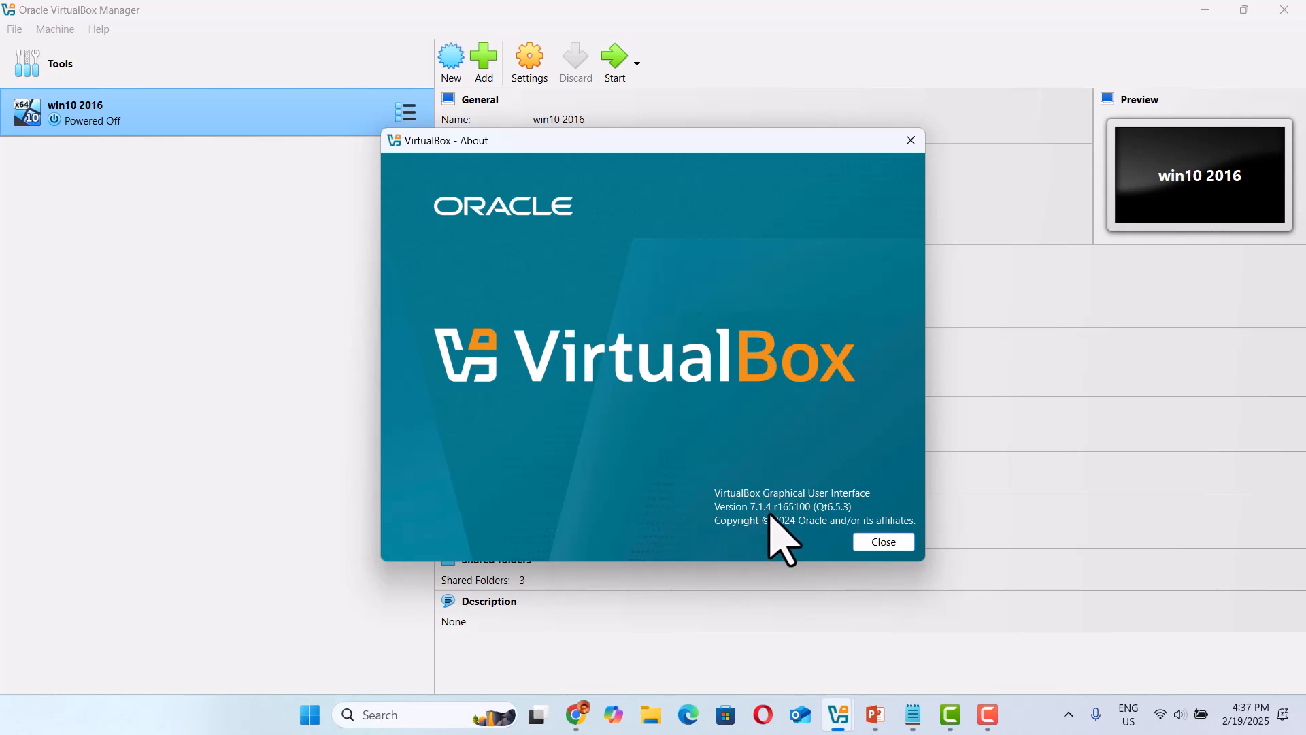
left_click(883, 542)
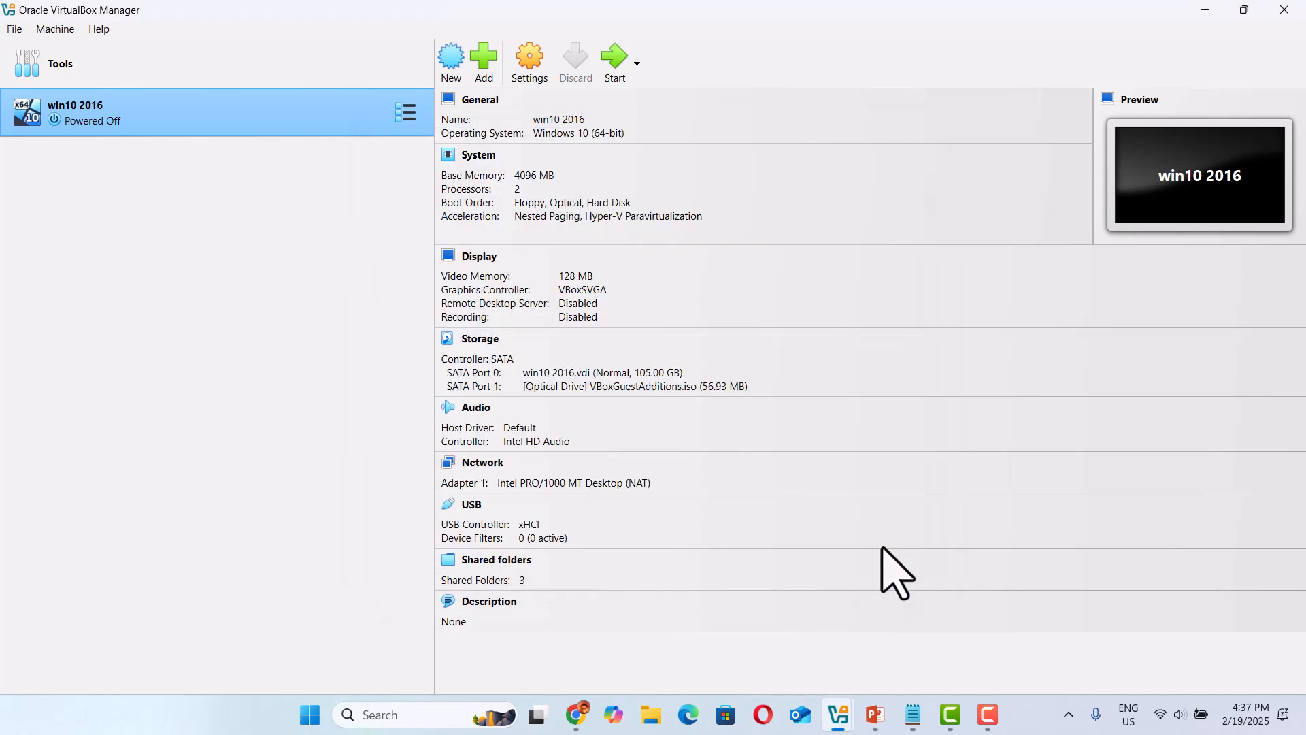
Start a new virtual machine named winxp, using WXPVOL_EN(good for virtualbox 6.1).ISO from the Desktop as its ISO image.
left_click(449, 65)
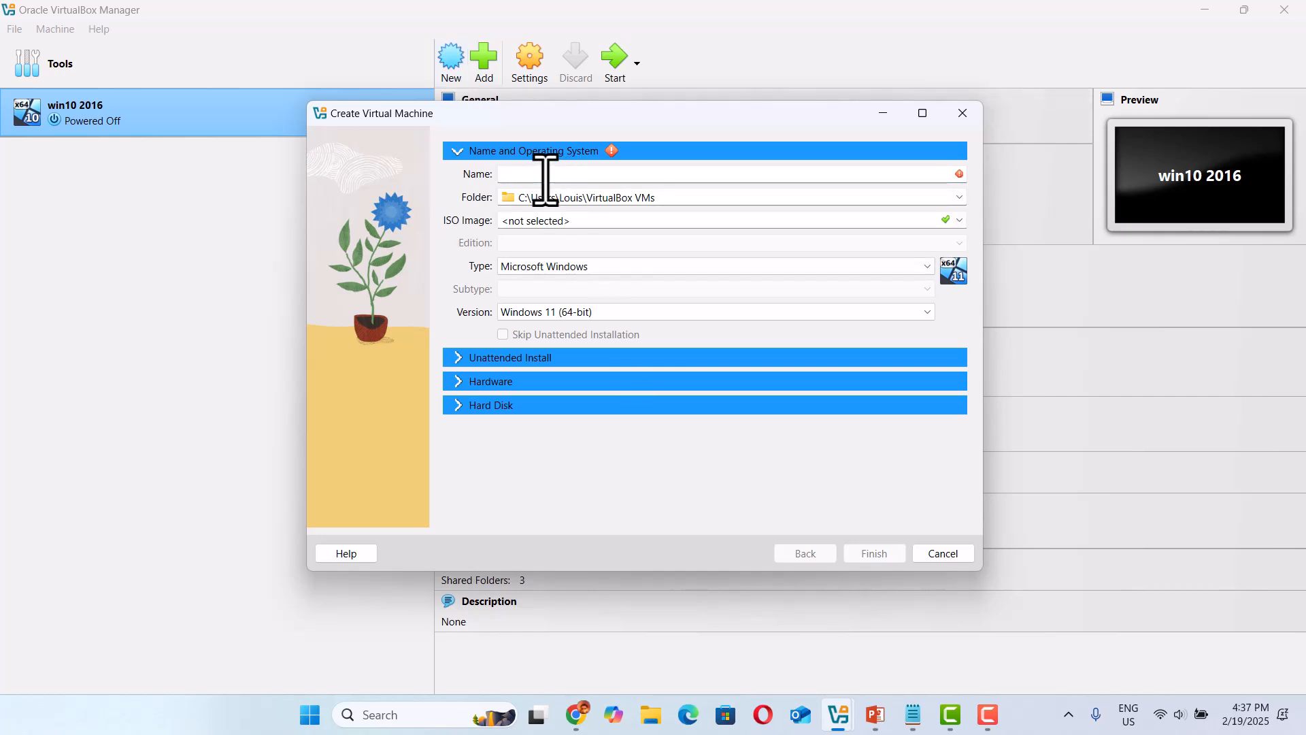
type("wi")
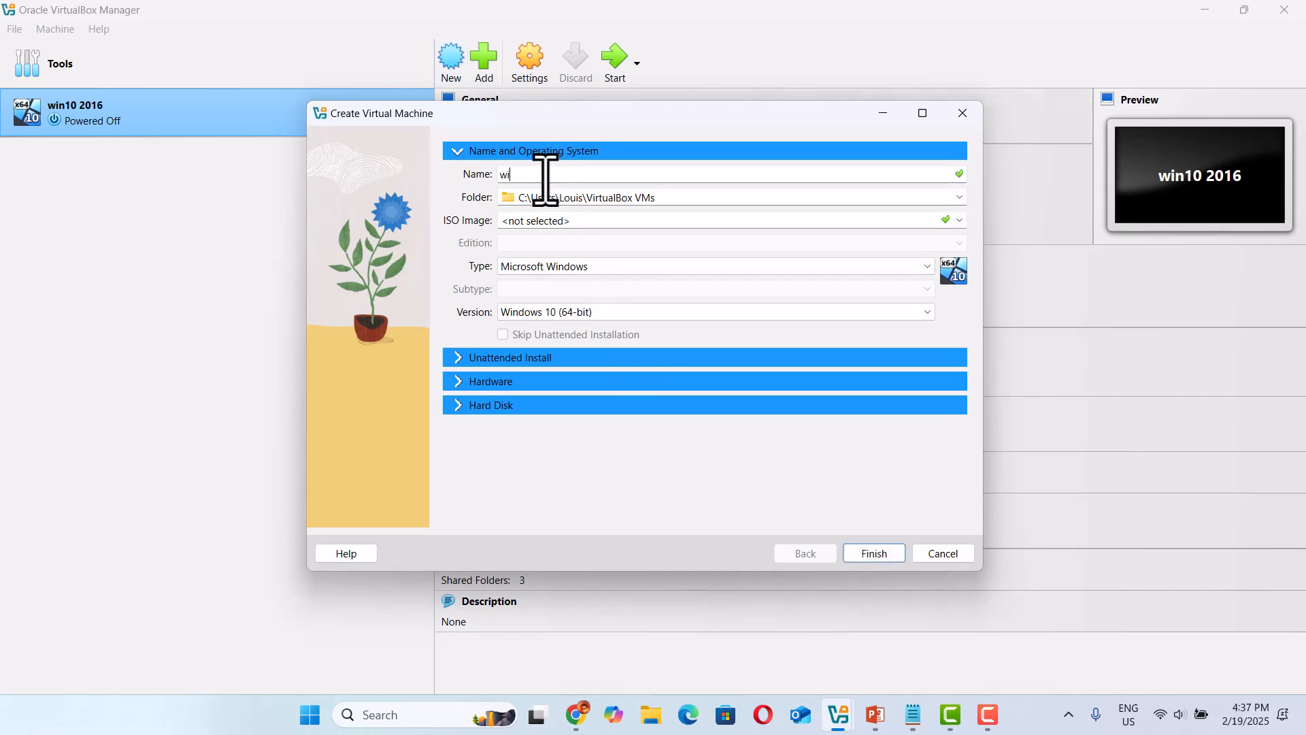
type("nxp")
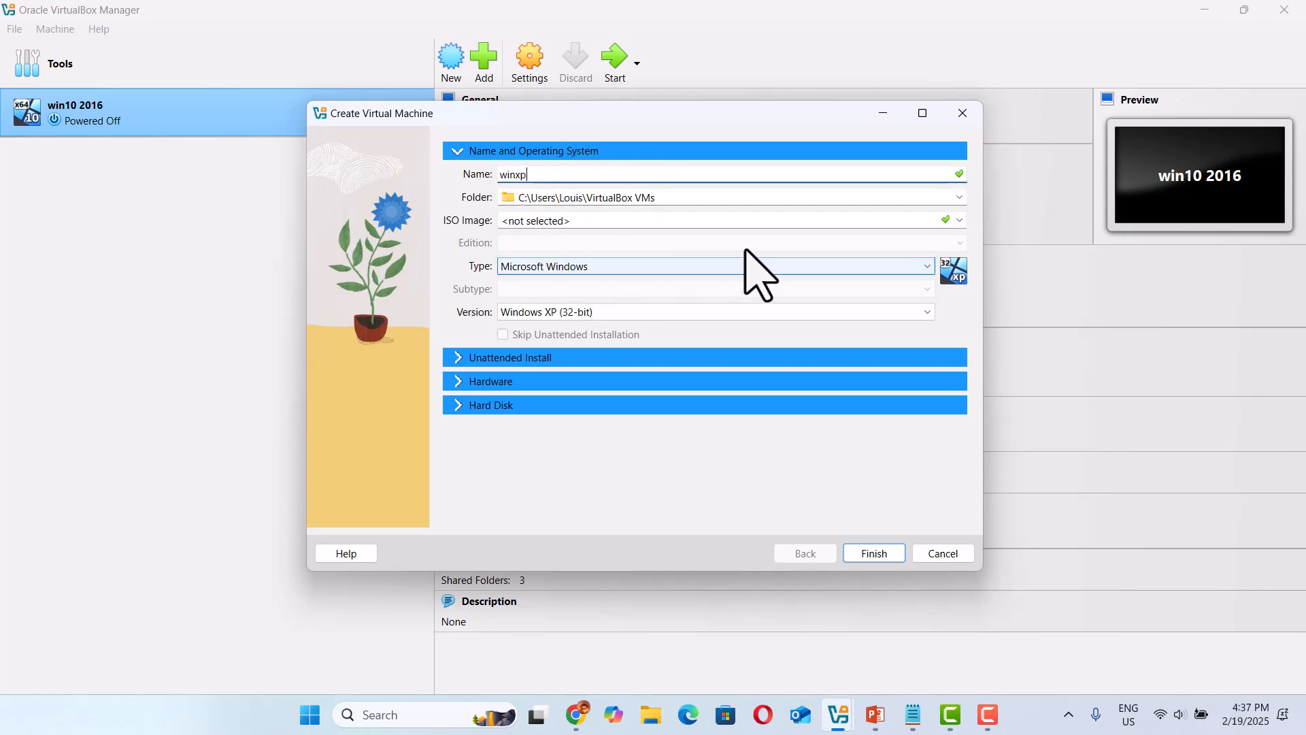
left_click(959, 220)
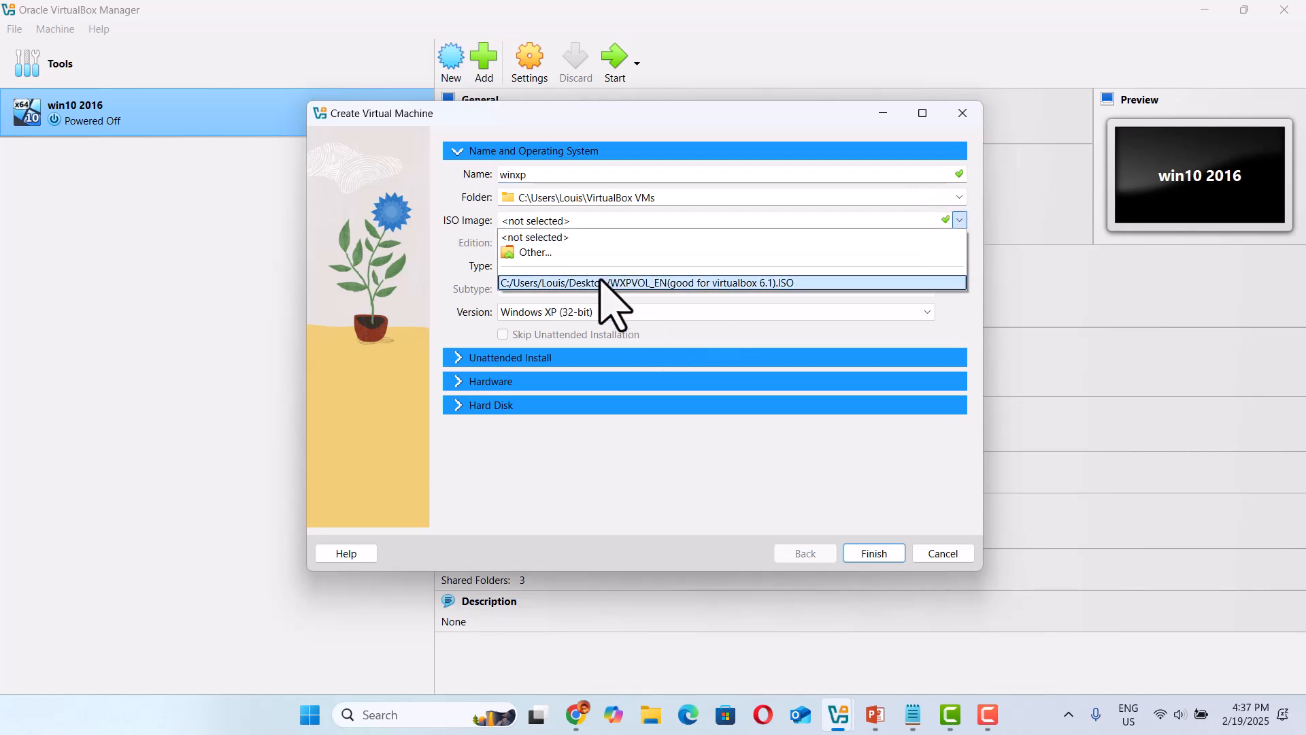
left_click(577, 257)
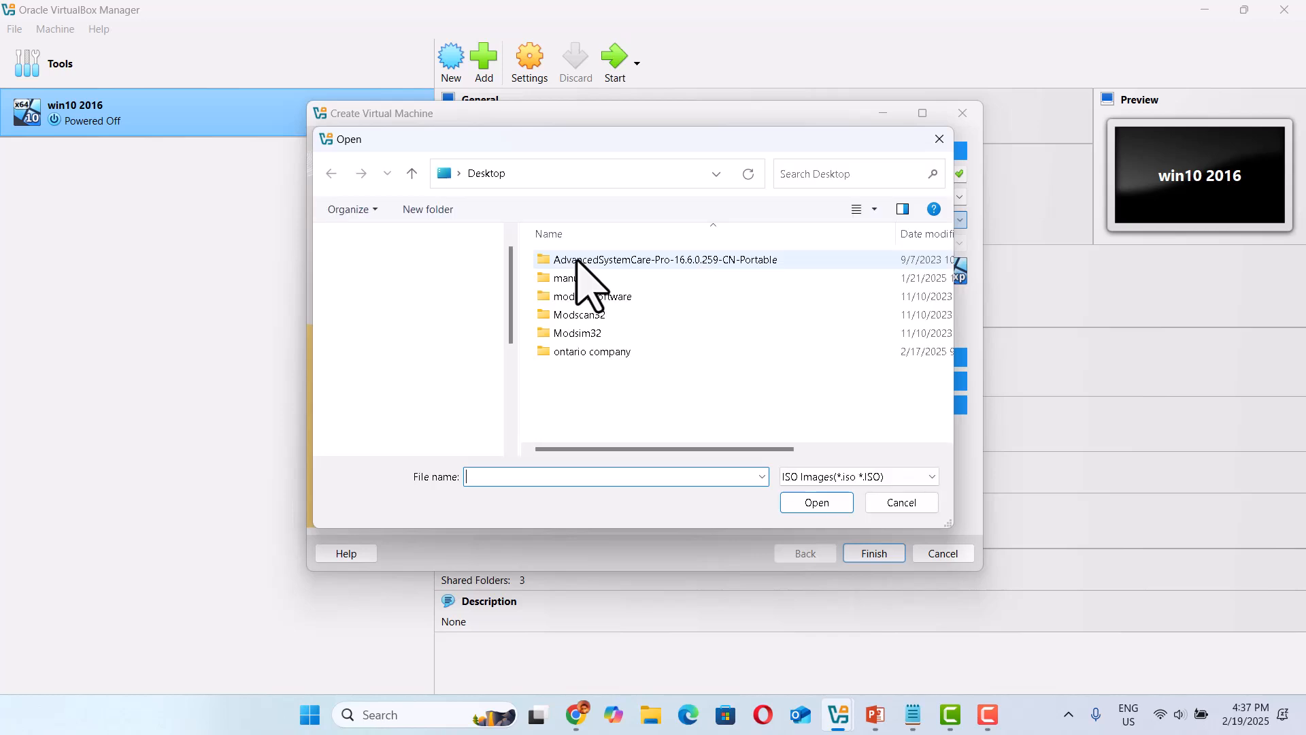
left_click(620, 425)
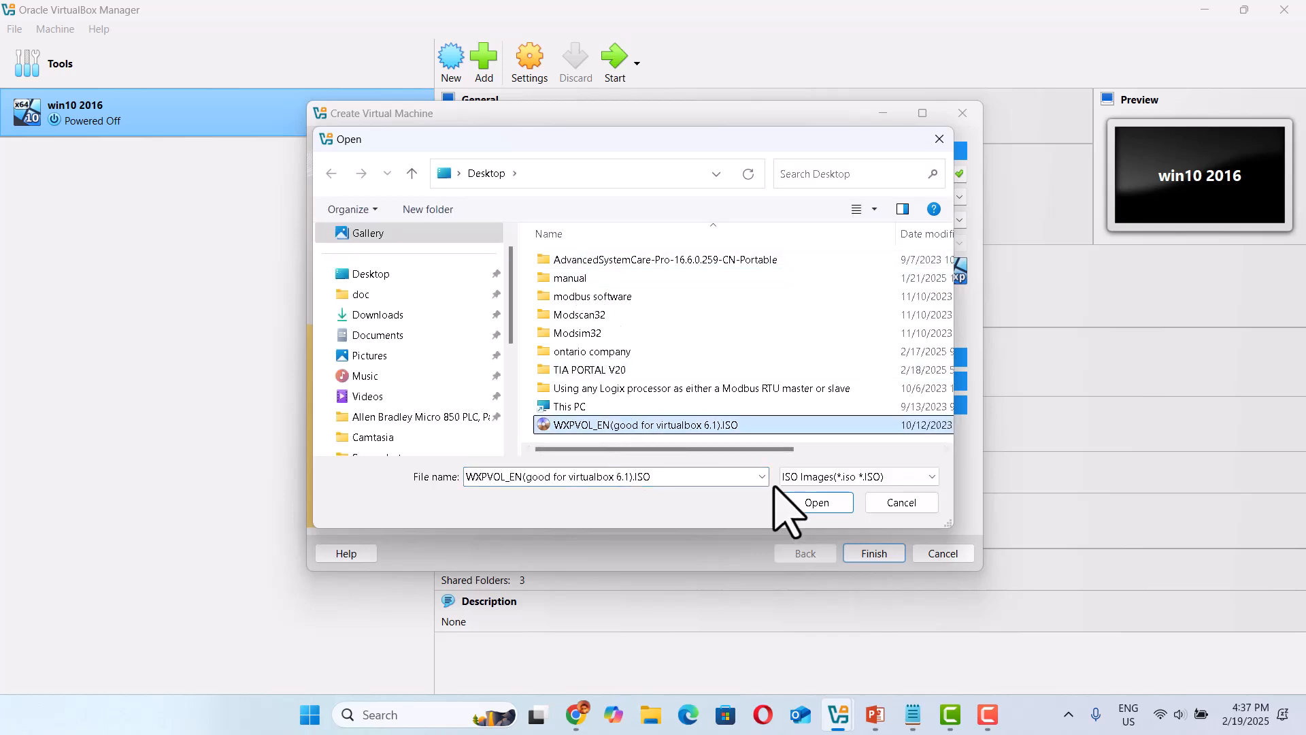
left_click(815, 502)
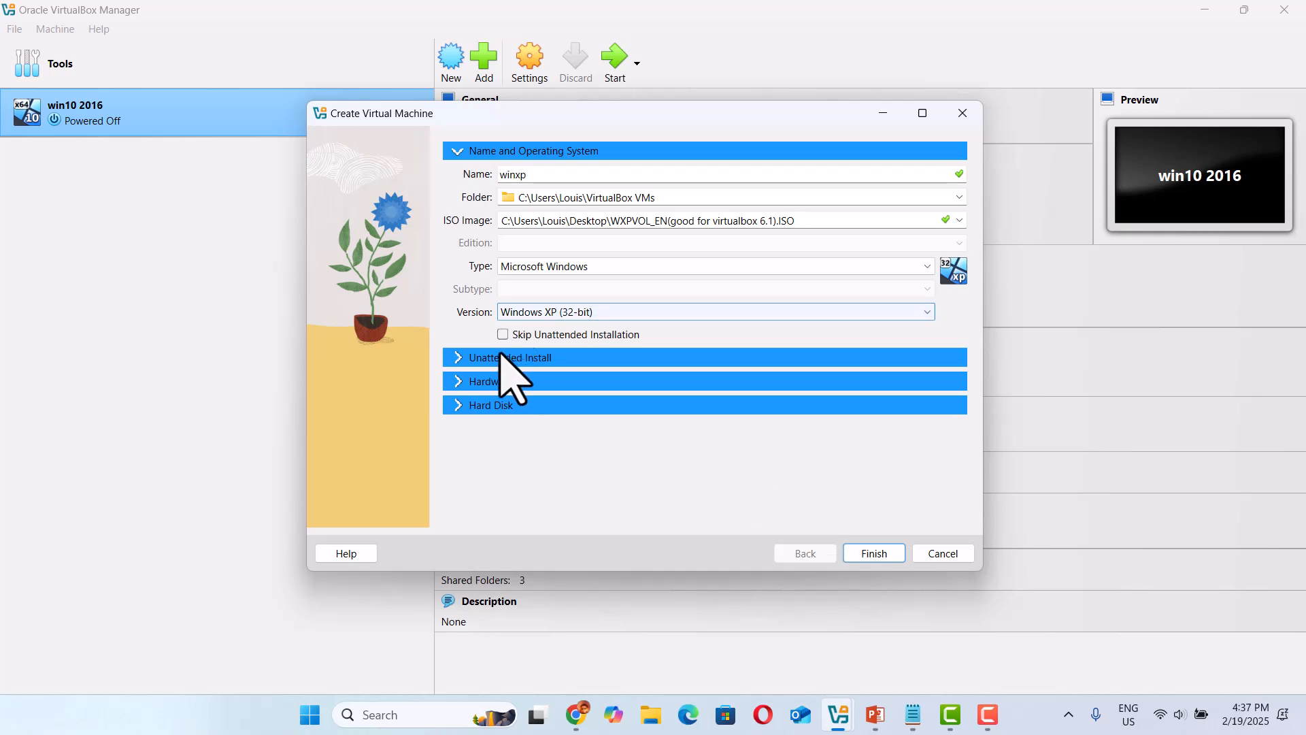
Give the new machine 3000 MB of base memory and 2 processors.
left_click(455, 381)
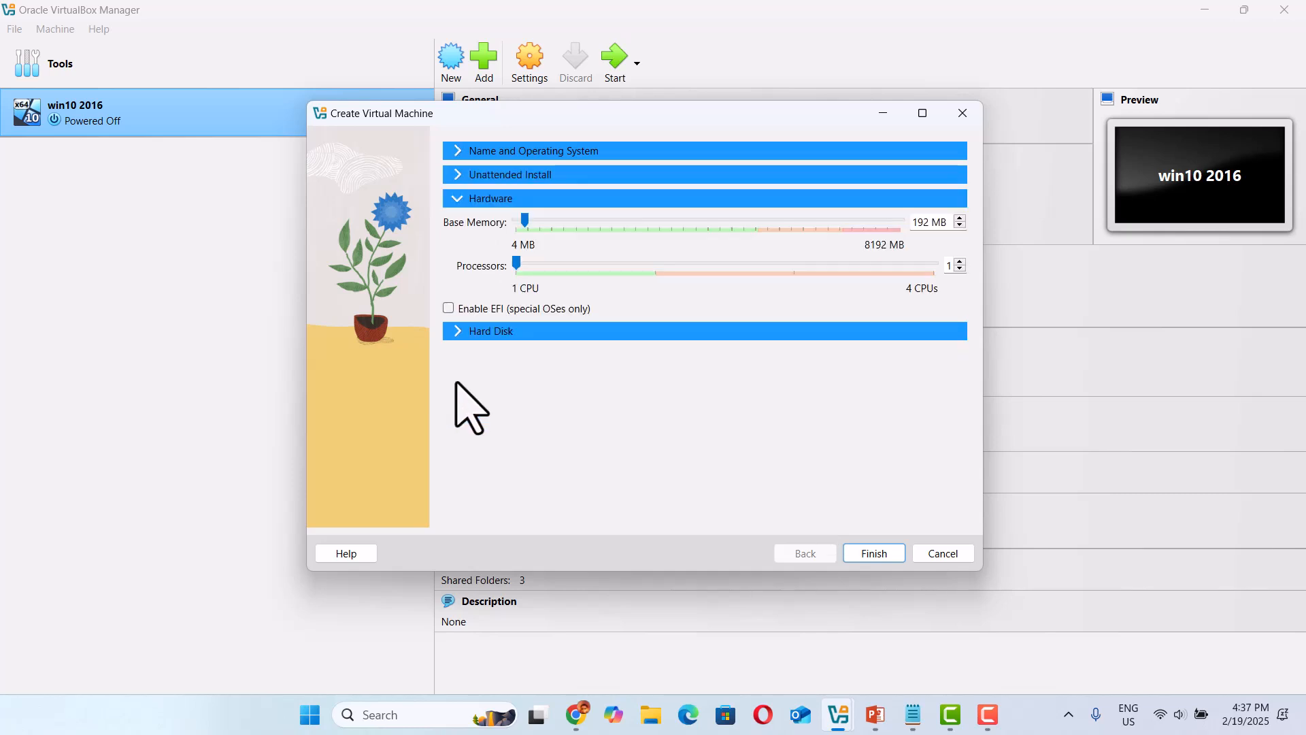
left_click_drag(525, 218, 655, 219)
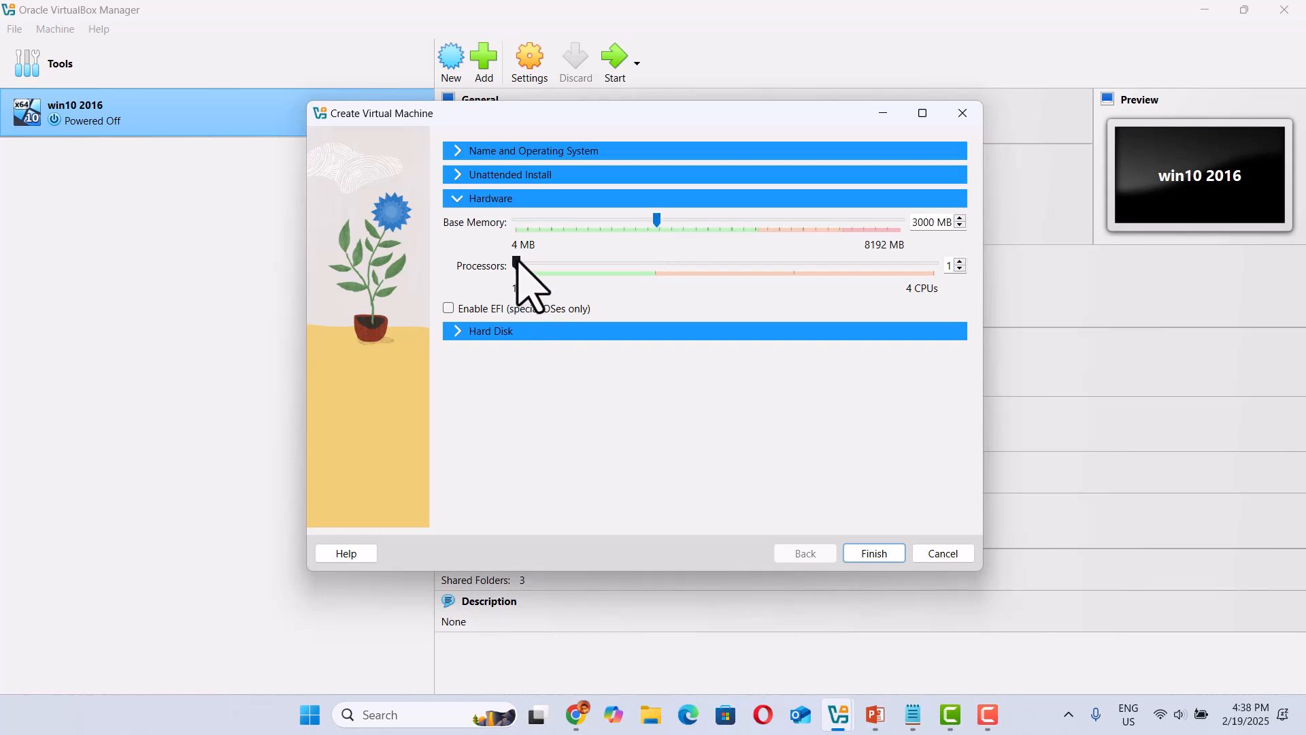
left_click_drag(517, 263, 591, 276)
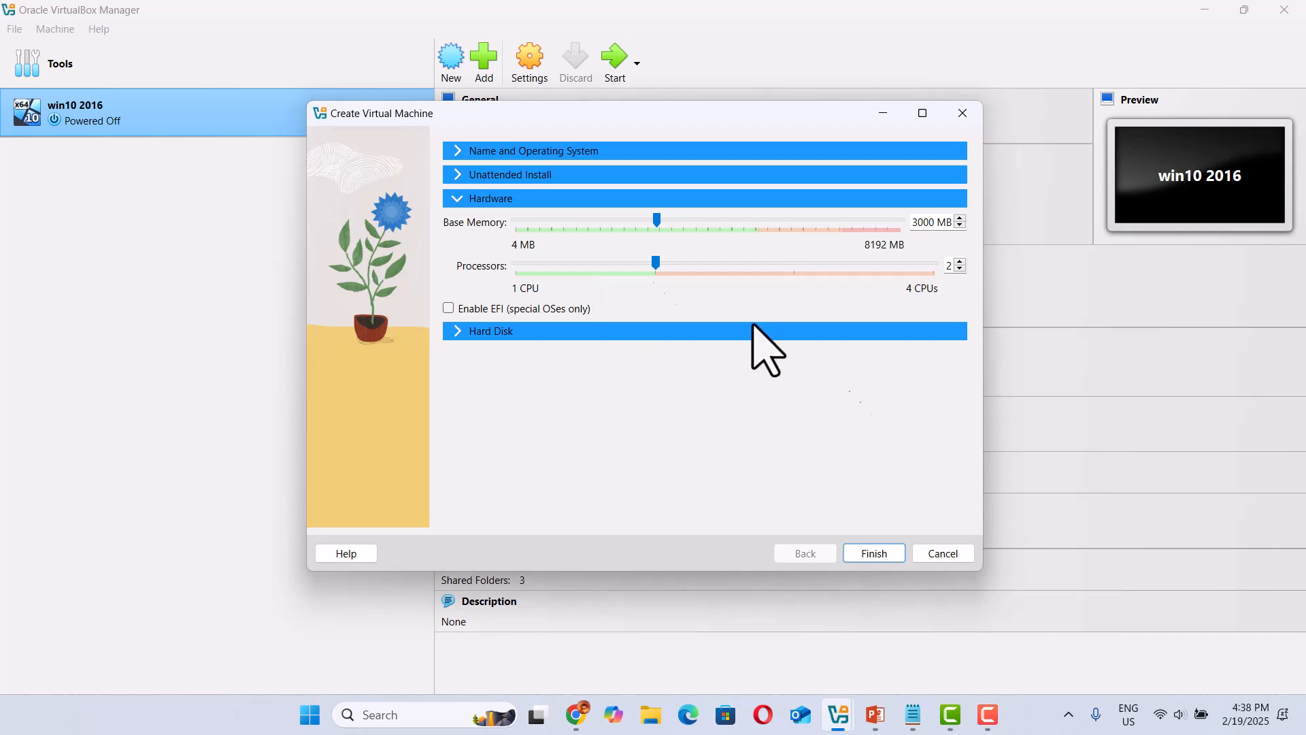
Set the virtual hard disk size to 50 GB and finish creating the machine.
left_click(456, 333)
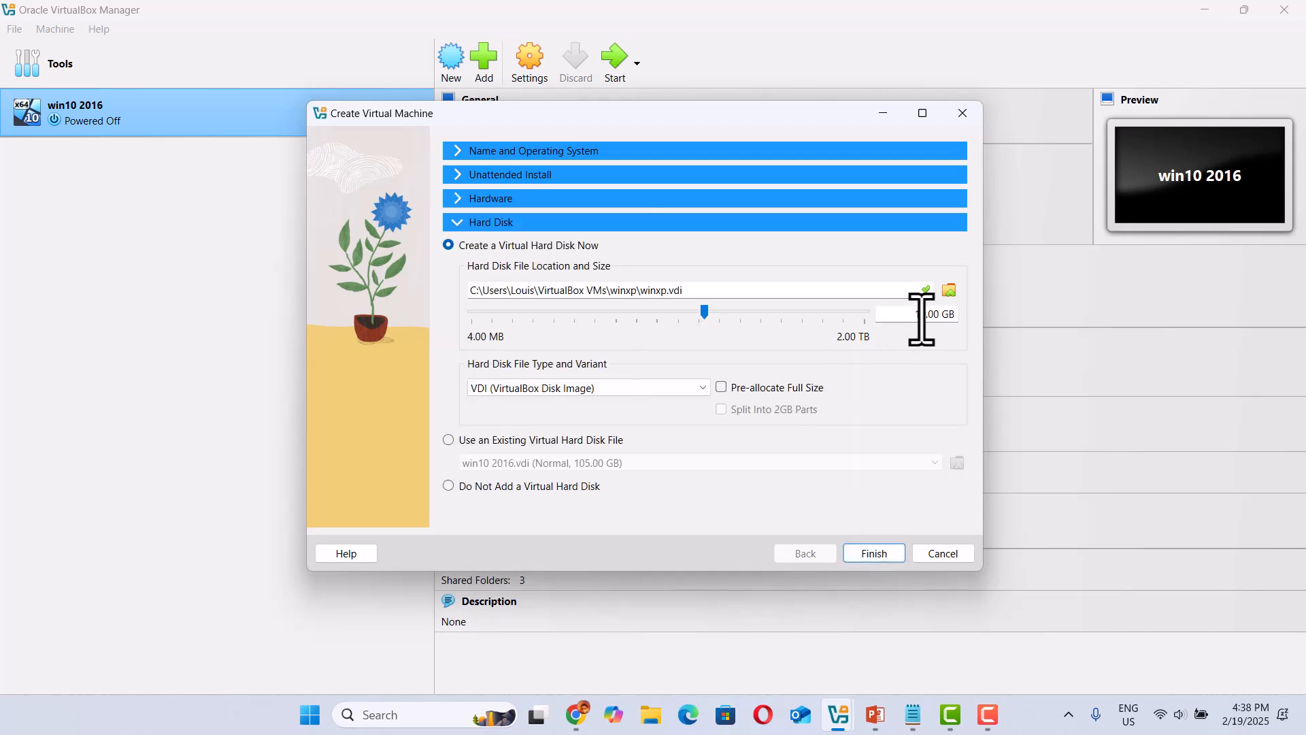
key("BackSpace")
key("BackSpace")
type("50")
left_click(874, 553)
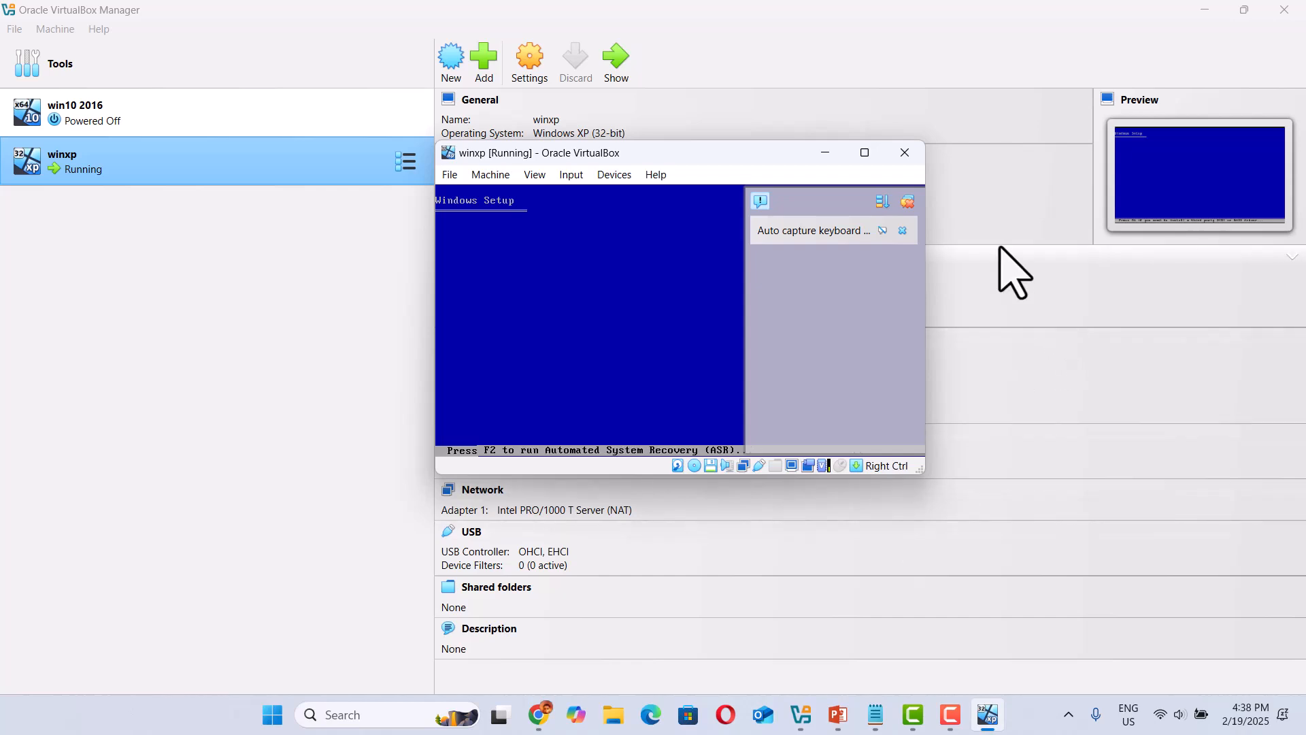
Maximize the winxp machine window with its notifications hidden, and insert the Guest Additions CD image.
left_click(909, 202)
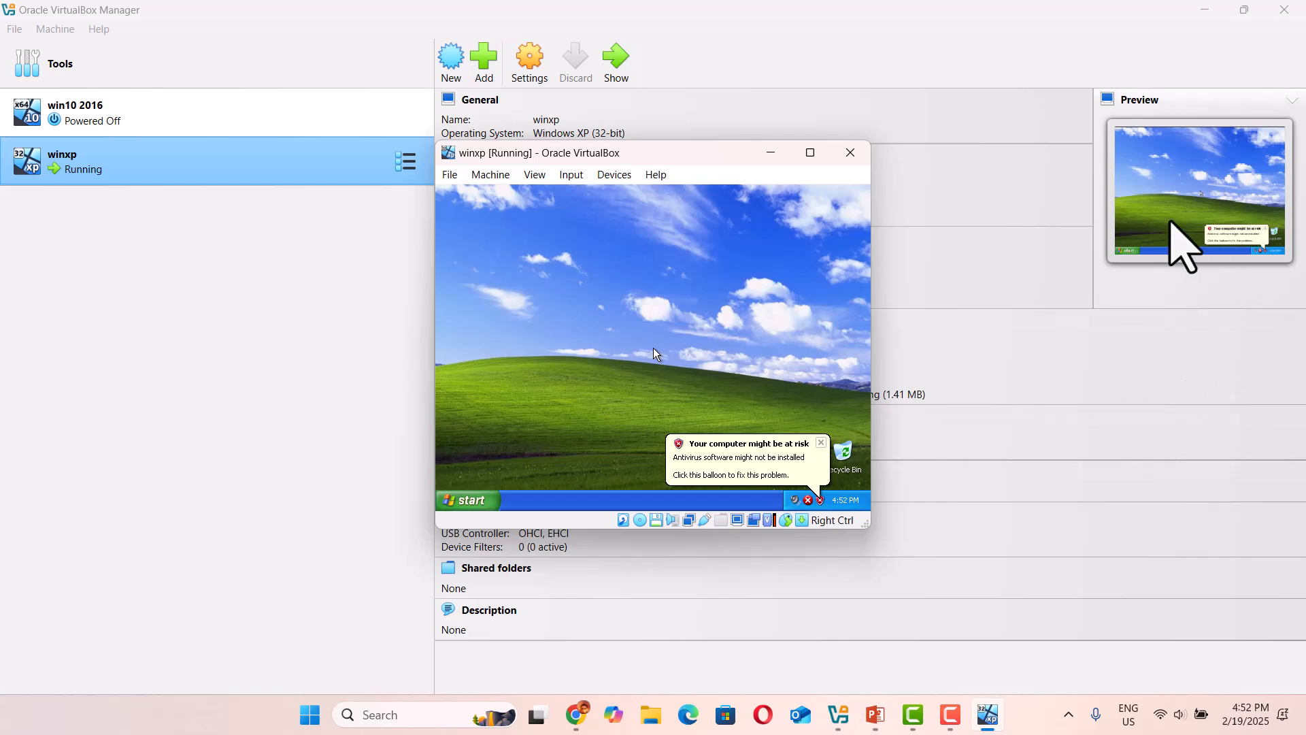
left_click(813, 153)
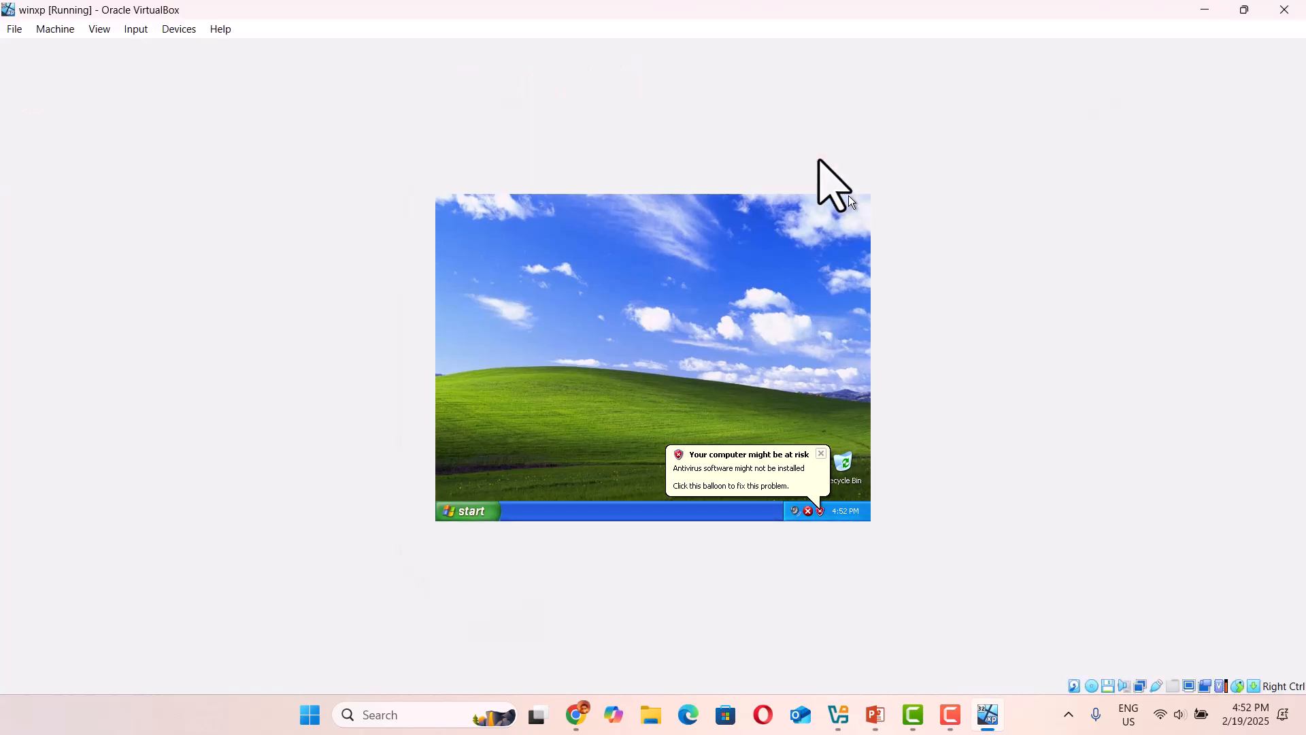
left_click(179, 29)
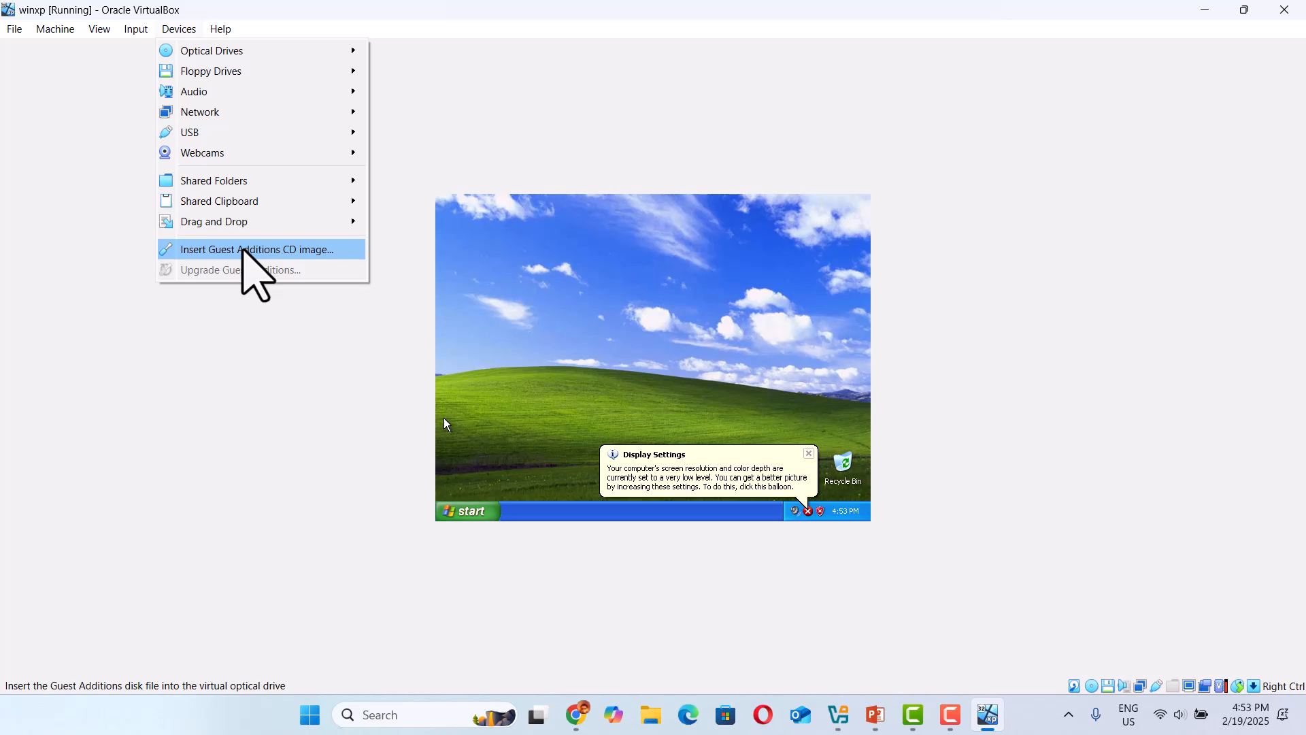
left_click(244, 251)
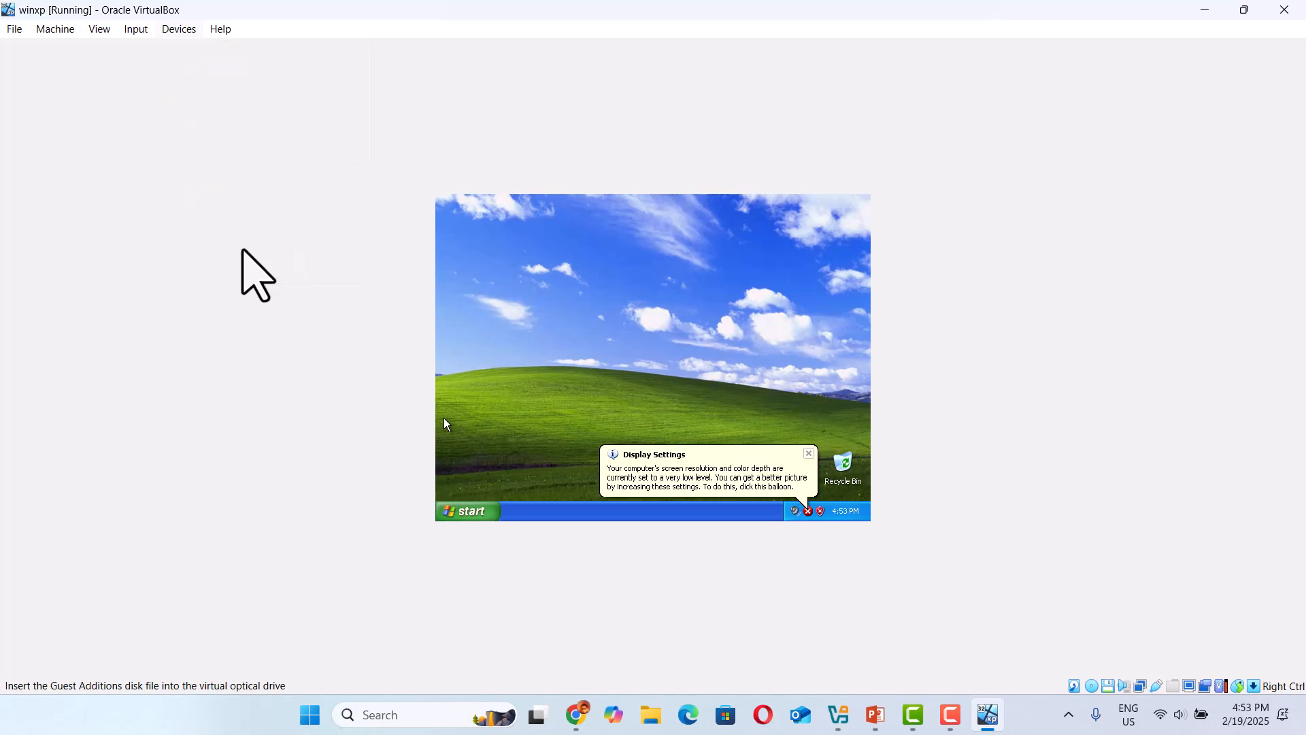
Place a My Computer shortcut on the Windows XP desktop and open it.
left_click(470, 512)
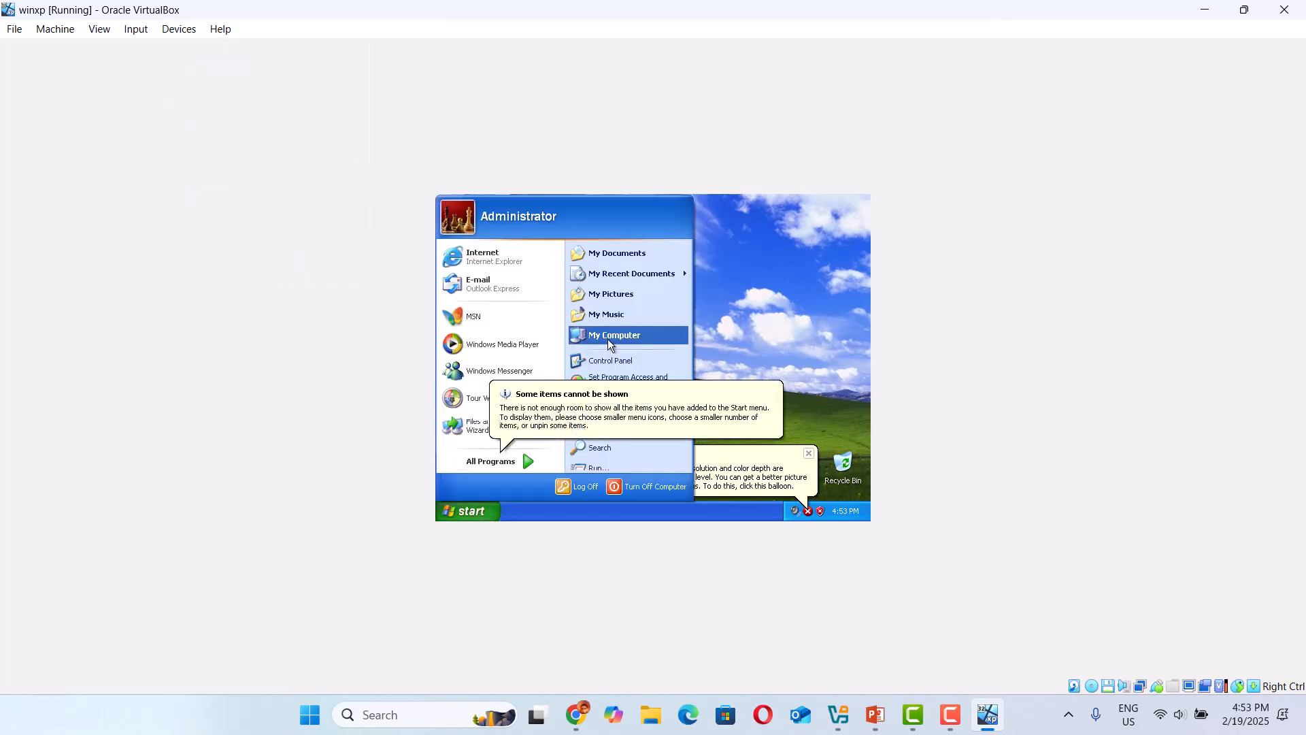
left_click_drag(618, 337, 753, 313)
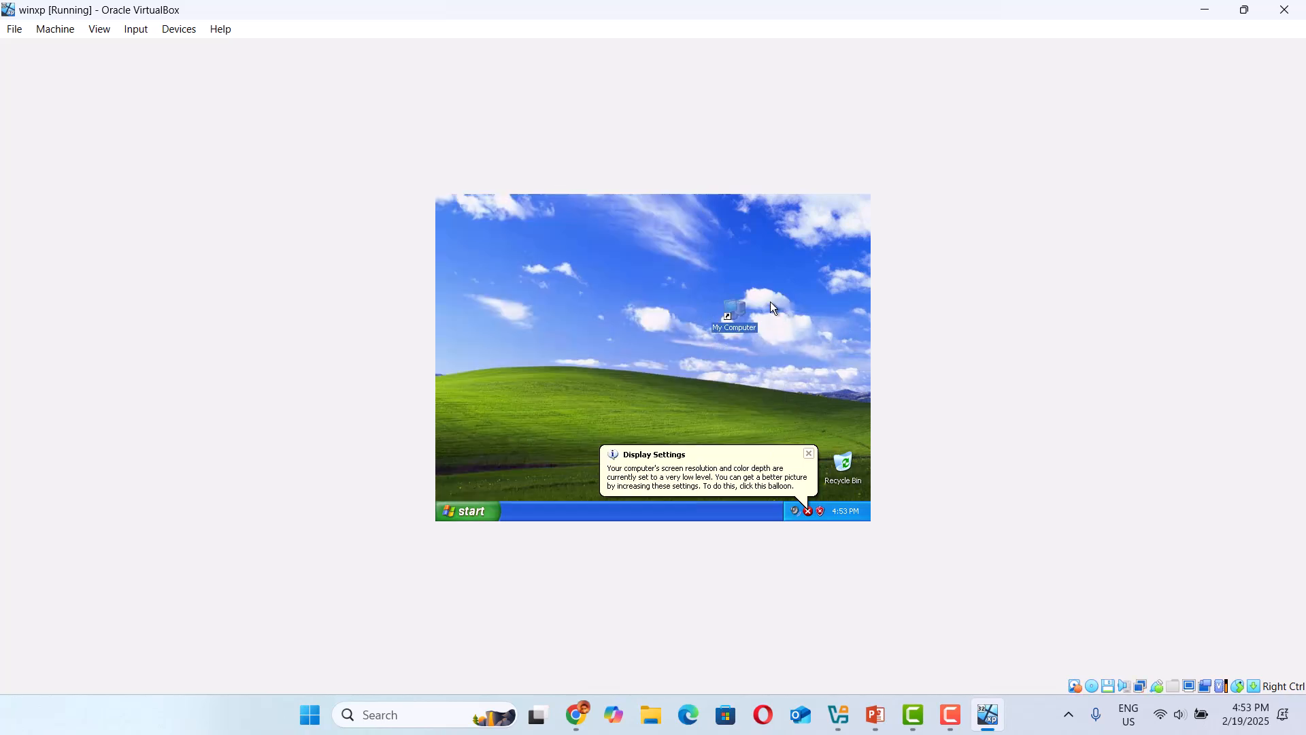
double_click(732, 316)
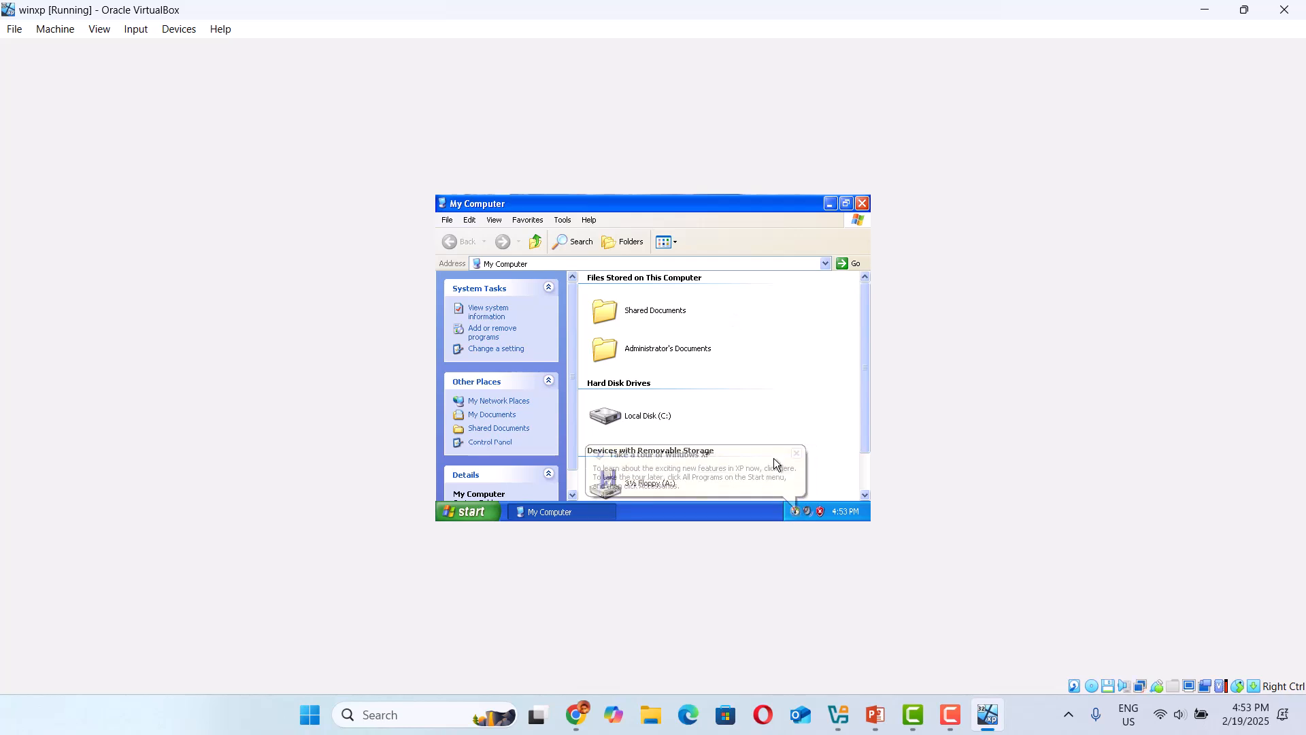
Install VirtualBox Guest Additions 7.1.4 from drive D: with the default components and reboot the guest system.
left_click(794, 453)
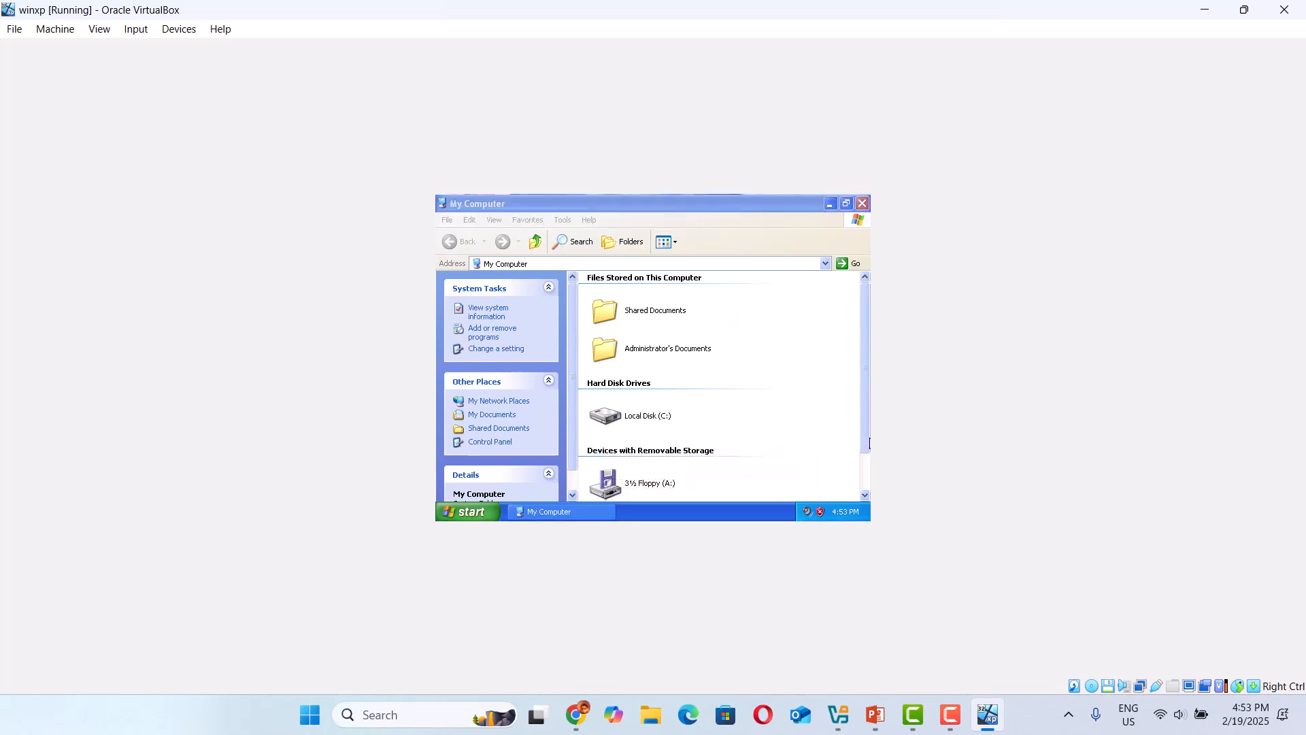
left_click_drag(863, 434, 855, 499)
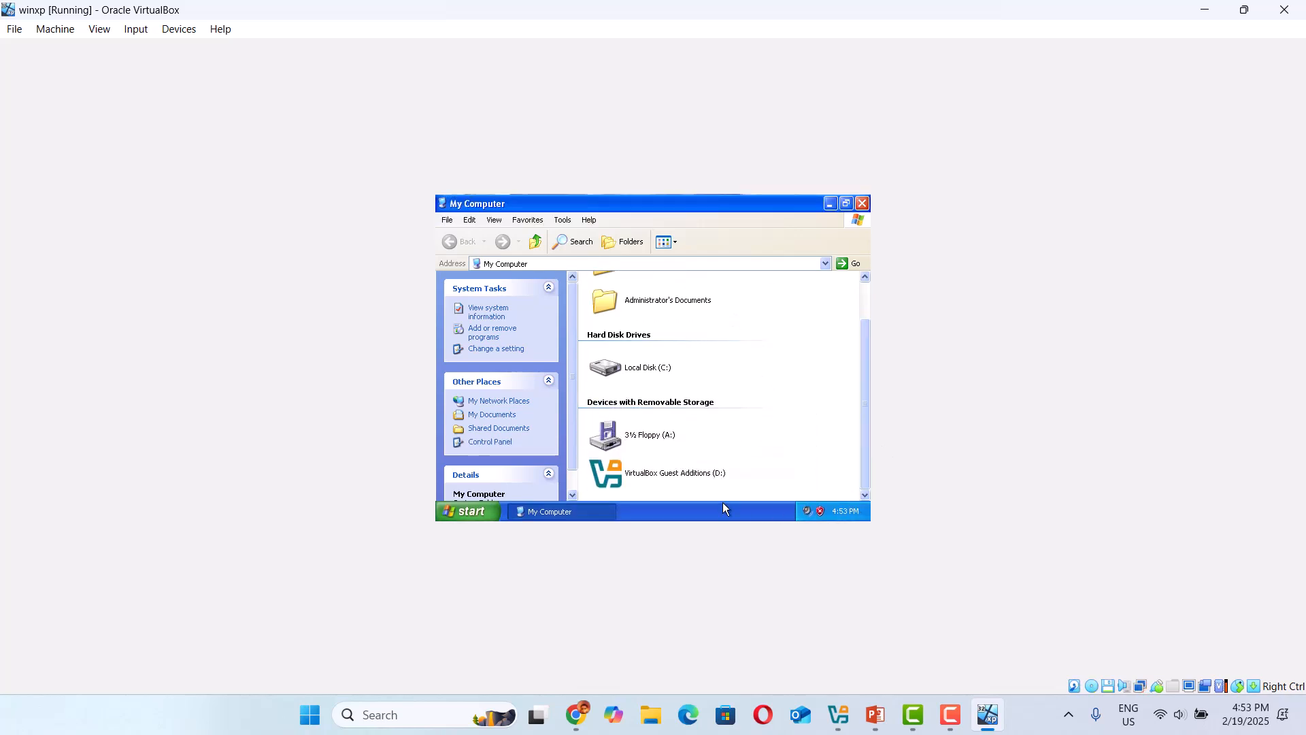
double_click(653, 475)
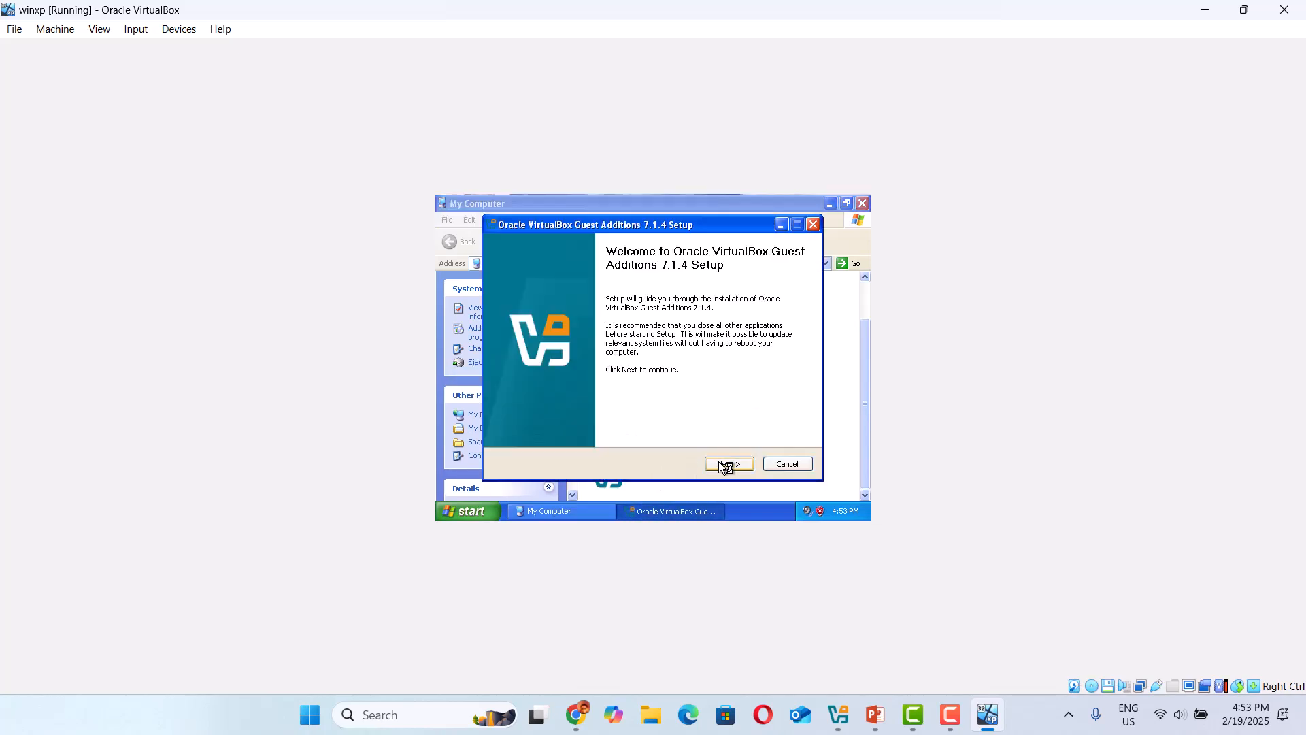
left_click(723, 464)
left_click(722, 464)
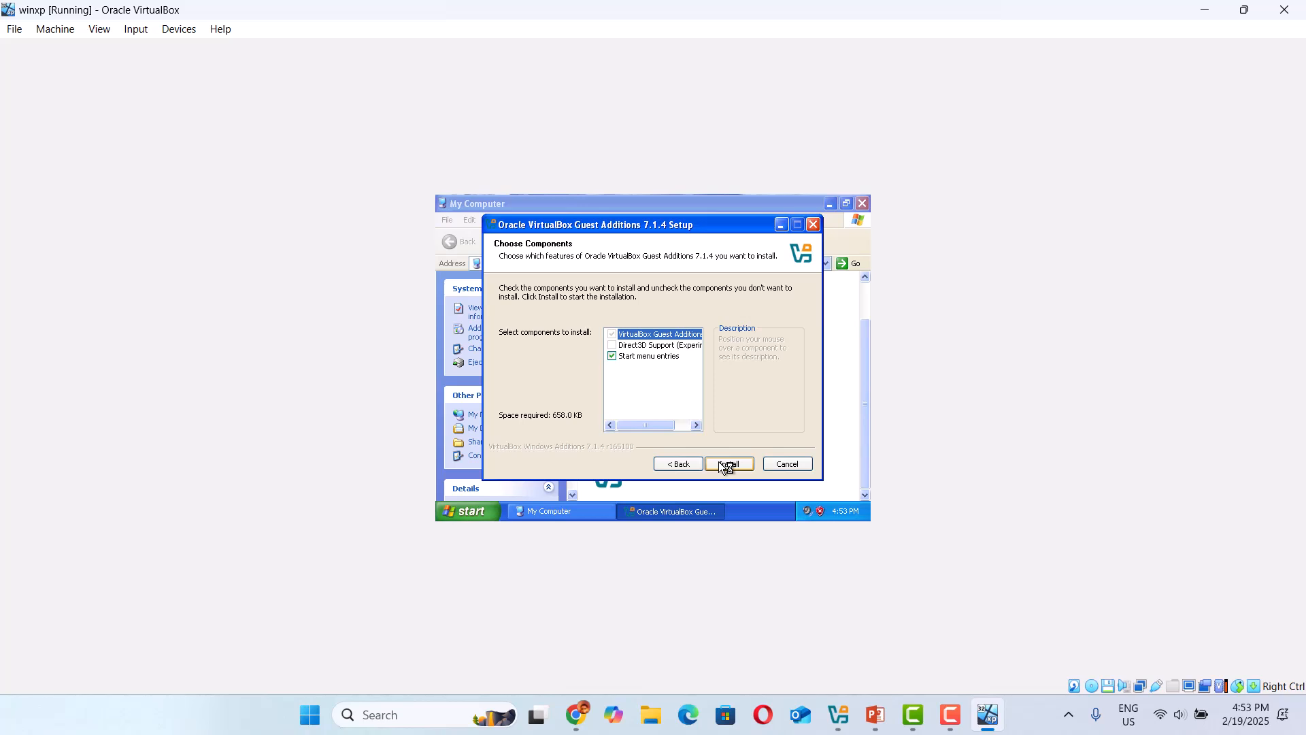
left_click(721, 464)
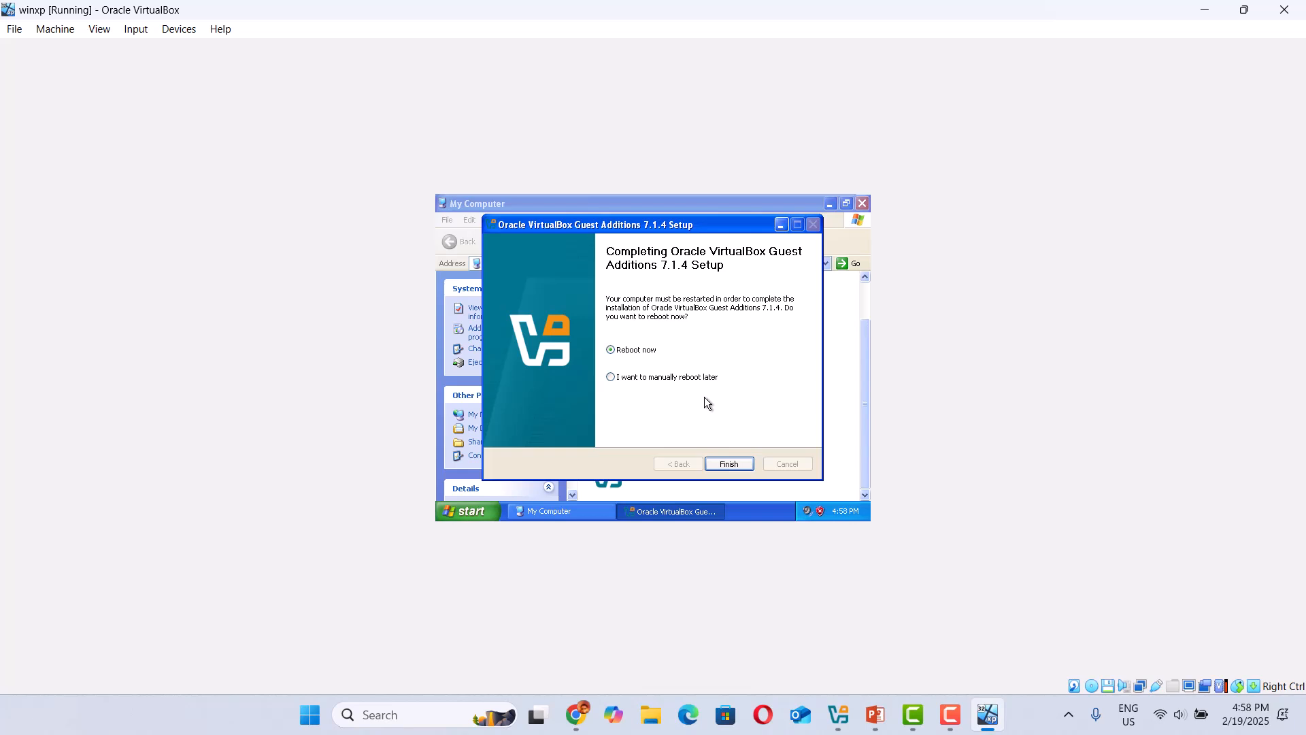
left_click(726, 465)
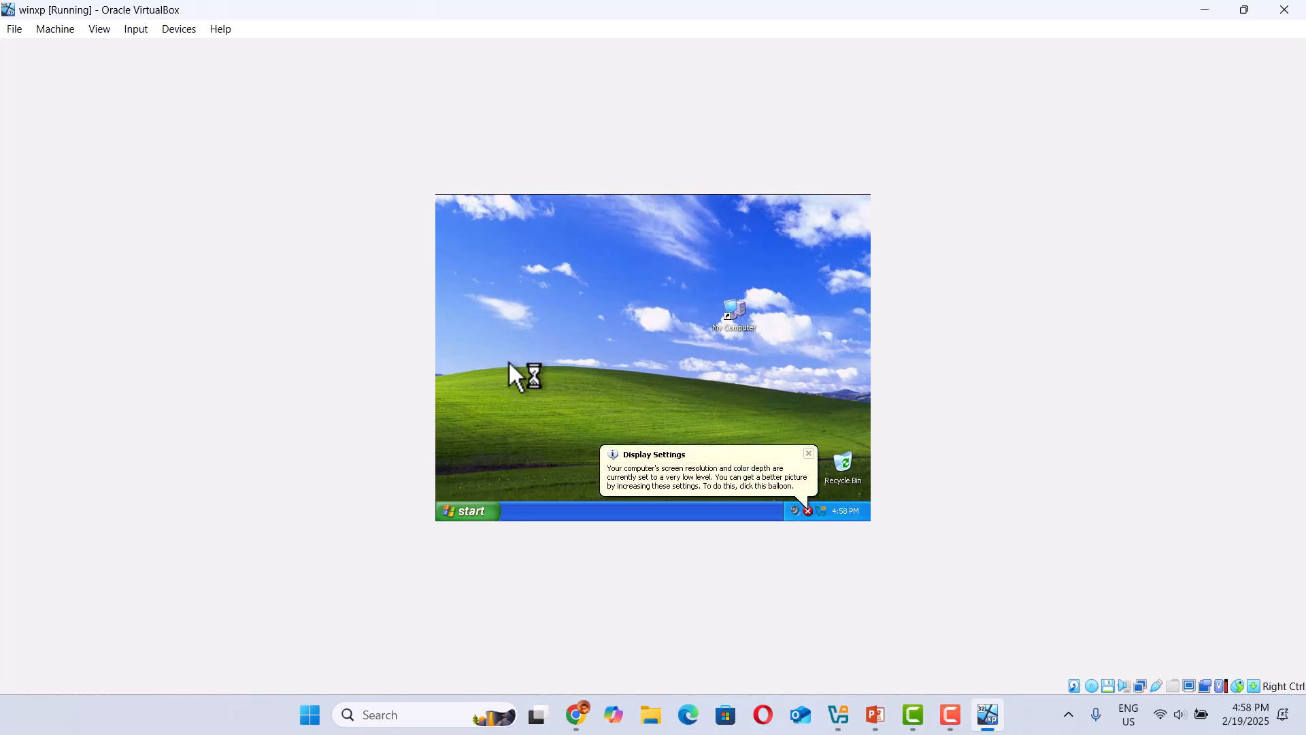
Switch the winxp machine to full-screen mode and dismiss the Display Settings and Windows XP tour balloons.
left_click(809, 453)
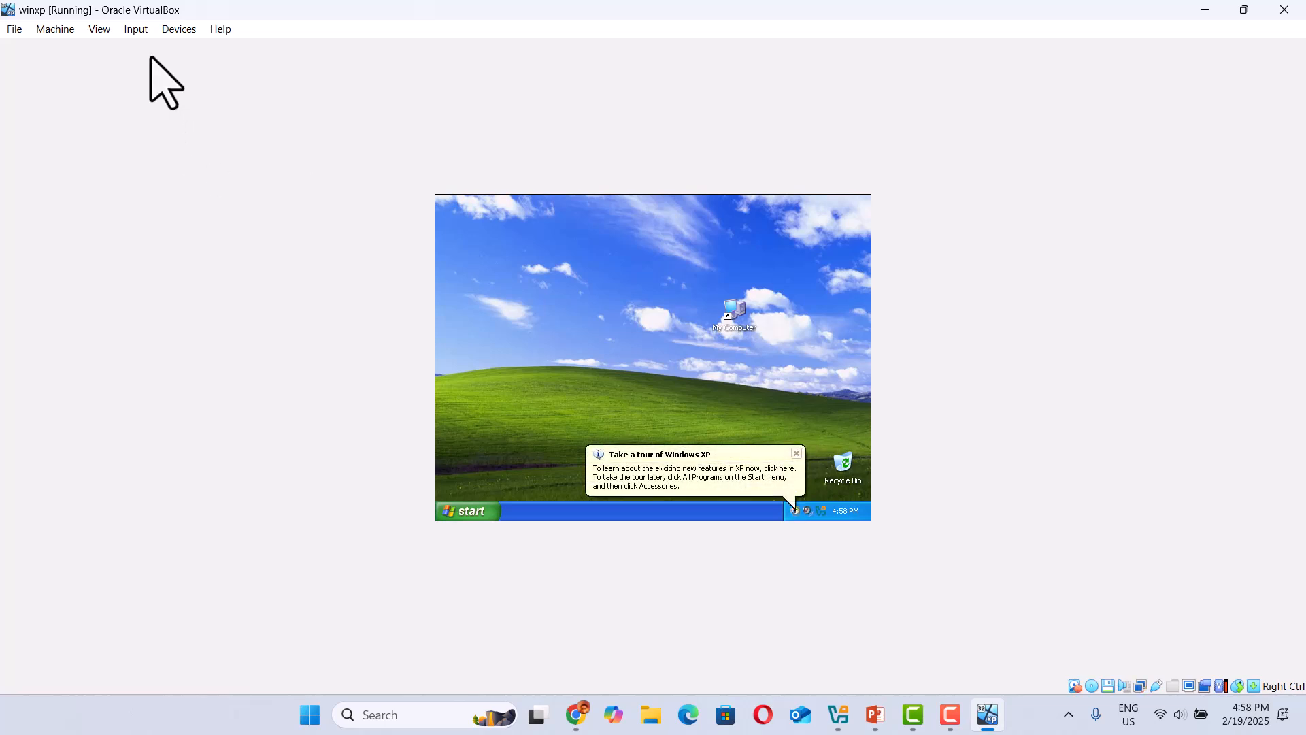
left_click(89, 32)
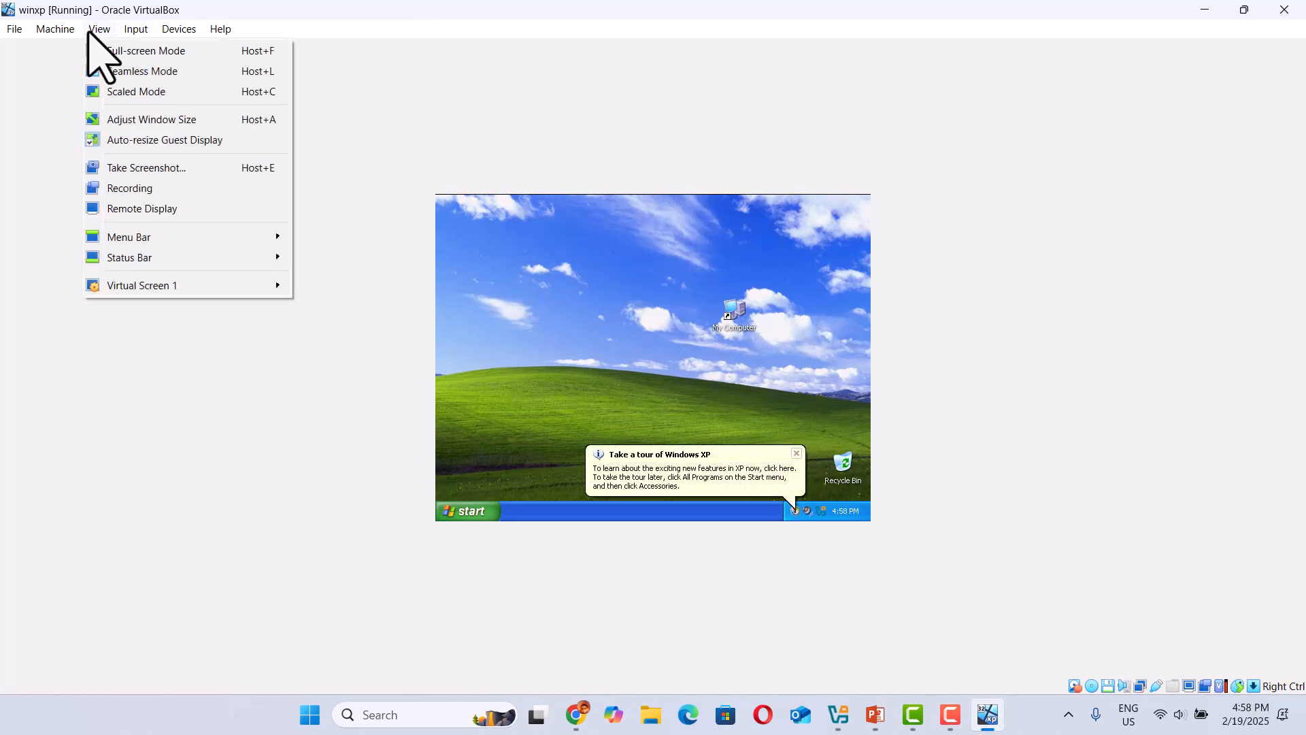
left_click(135, 52)
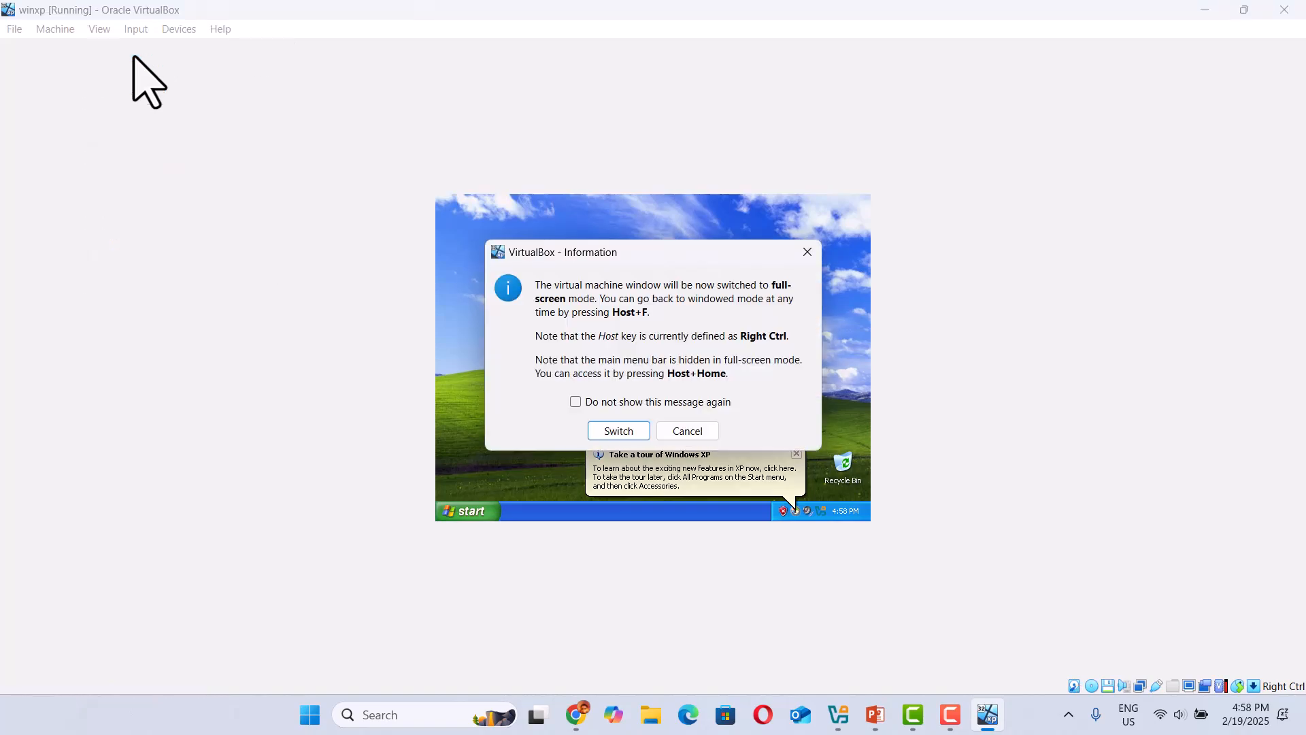
left_click(614, 432)
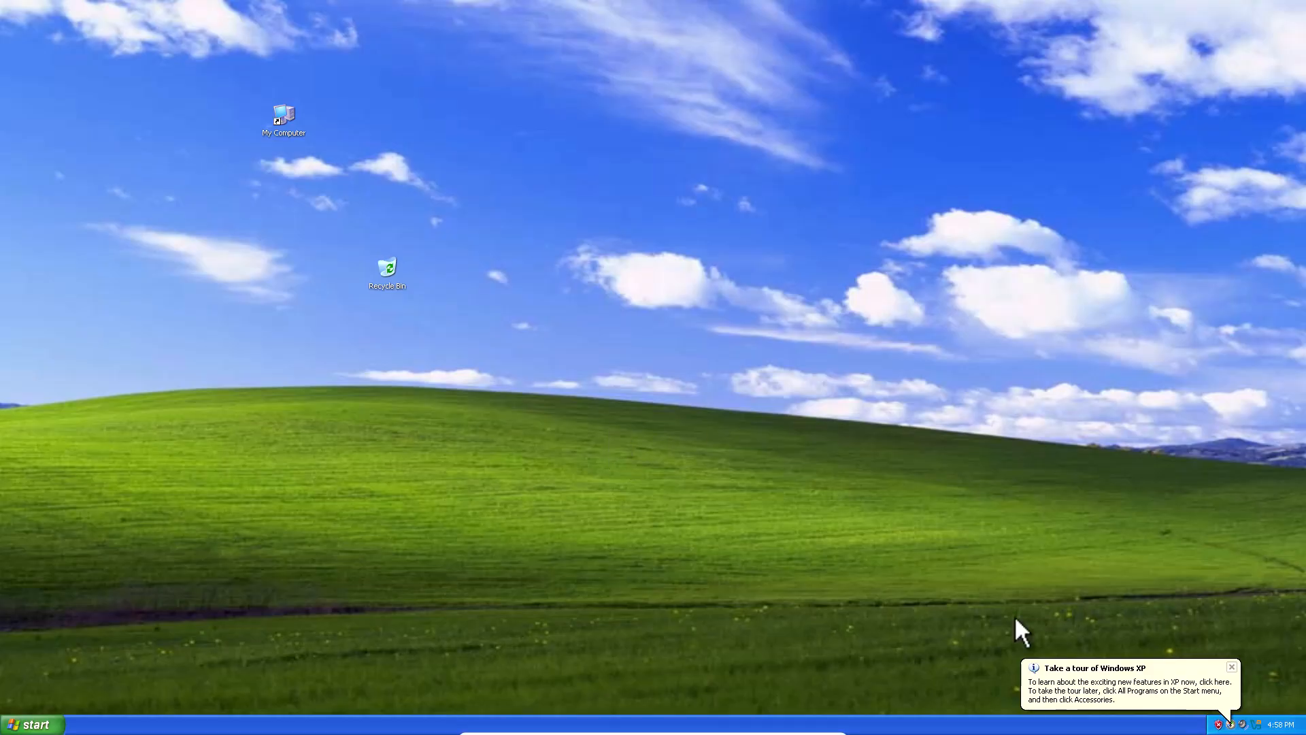
left_click(1231, 667)
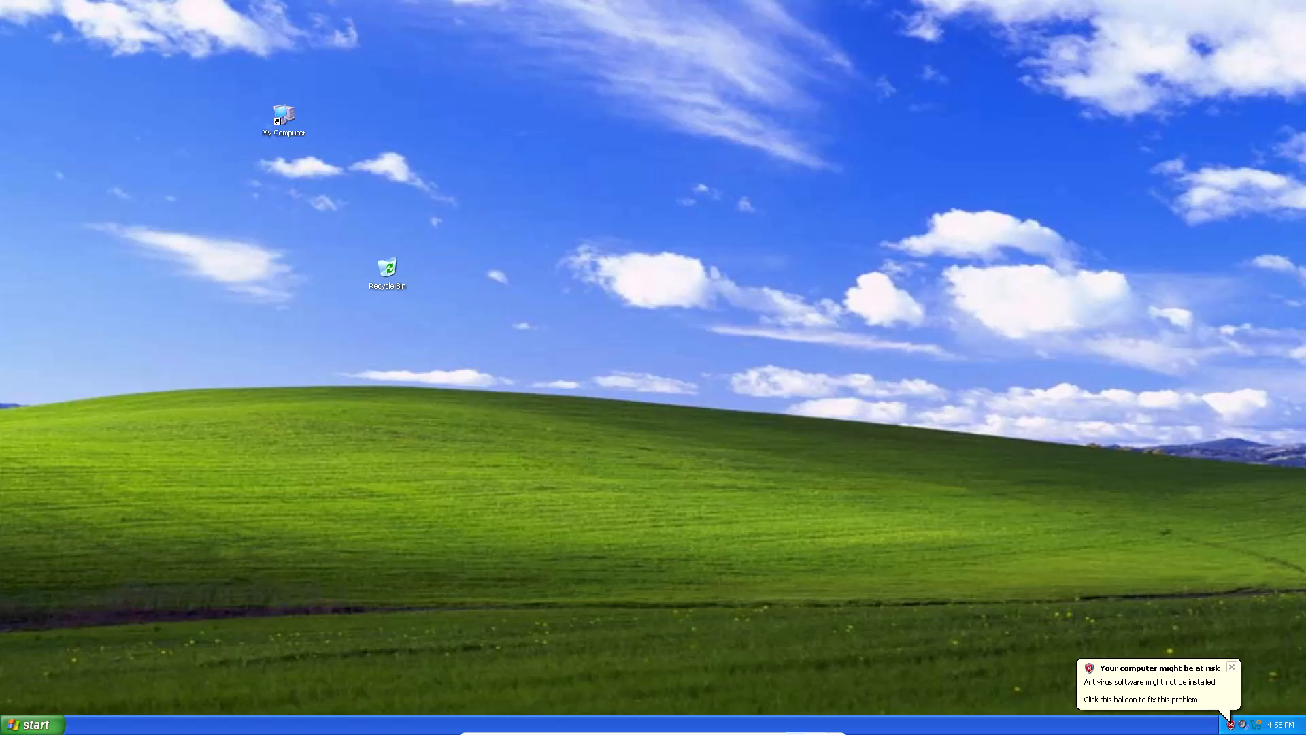
Minimize the full-screen winxp machine to return to the host's VirtualBox Manager.
left_click(801, 726)
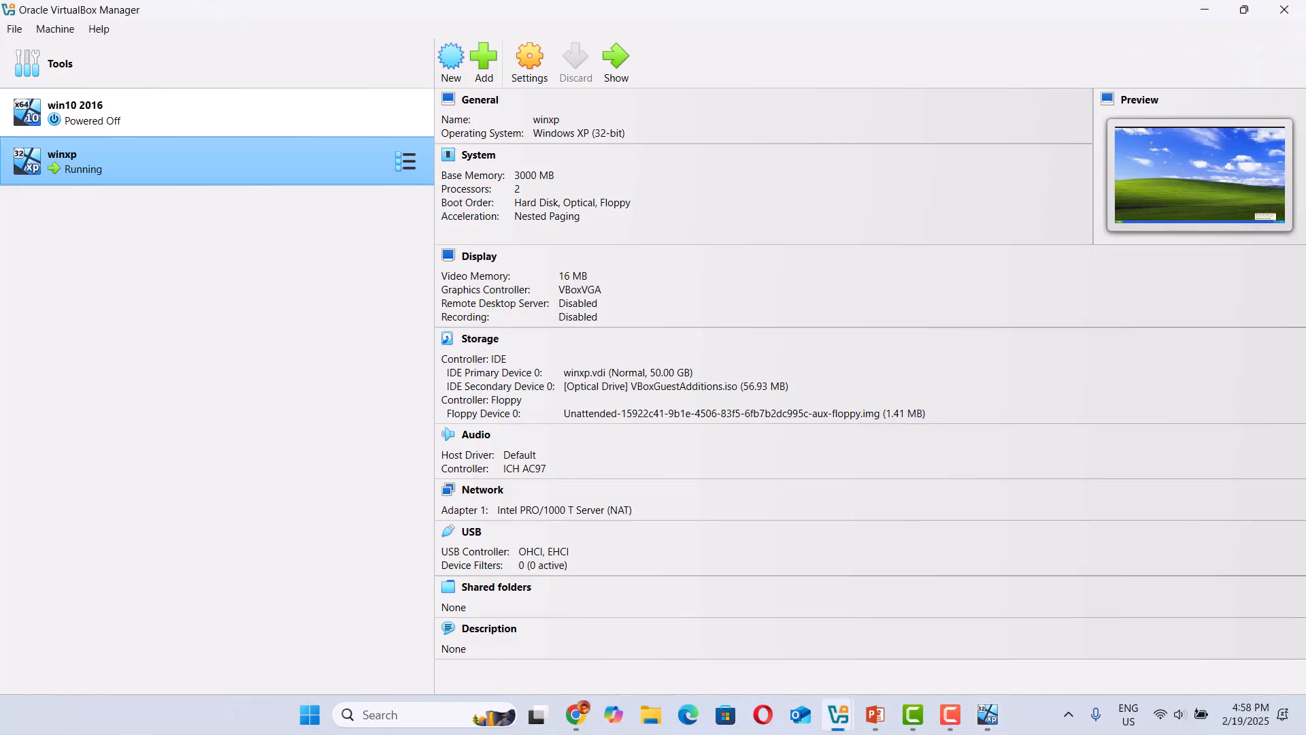
Bring back the winxp machine, switch it from full screen to a normal window, and return to the VirtualBox Manager.
left_click(989, 711)
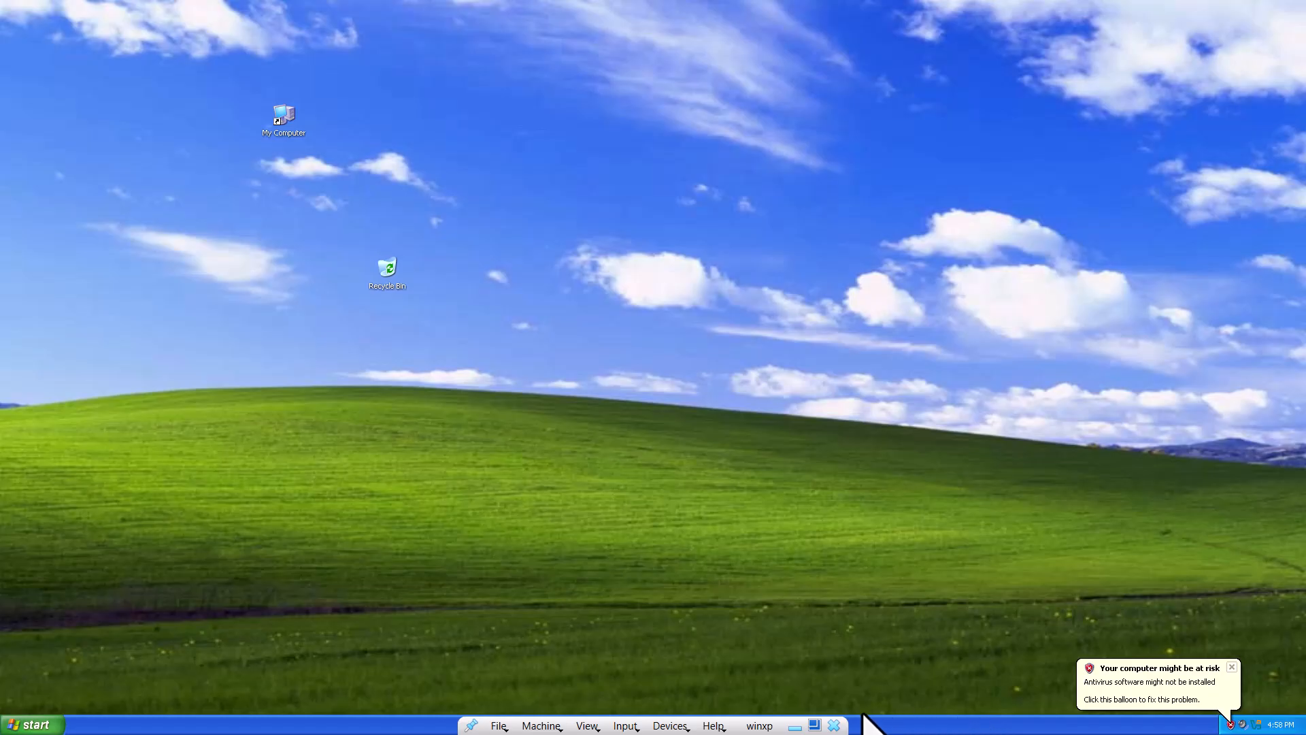
left_click(814, 725)
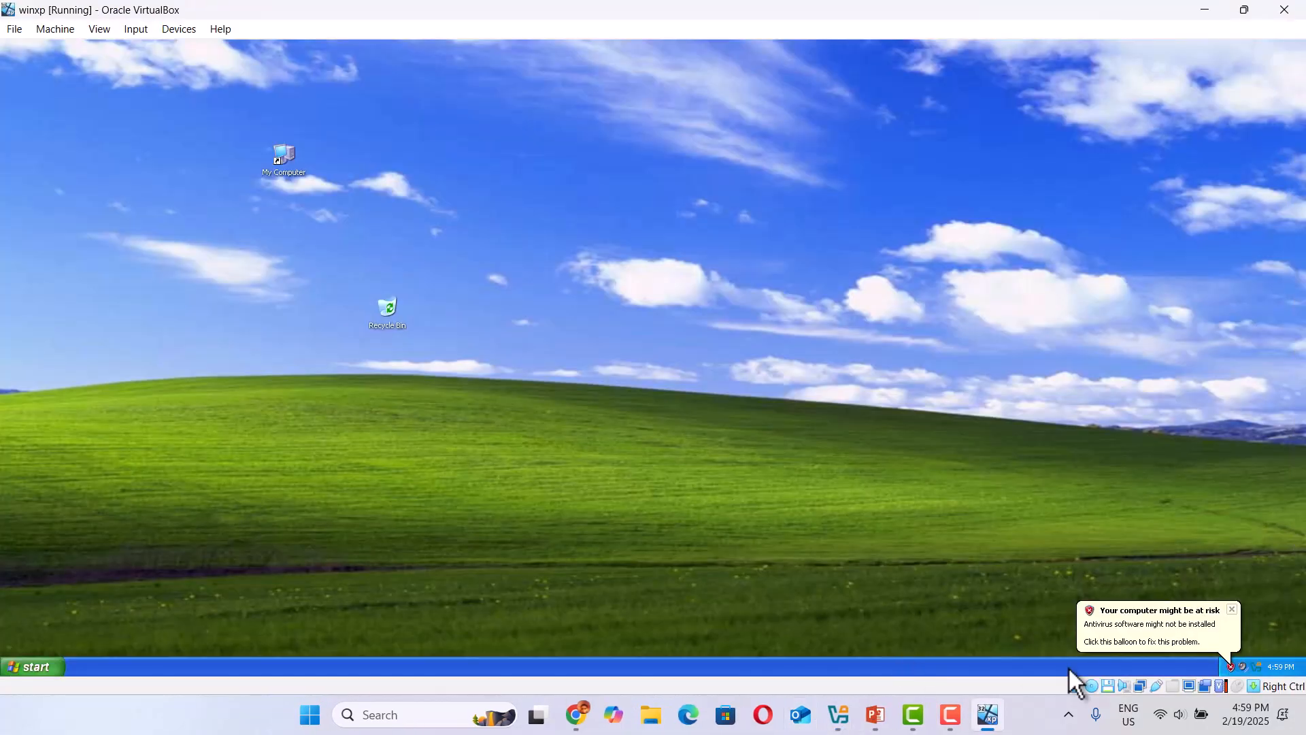
mouse_move(994, 711)
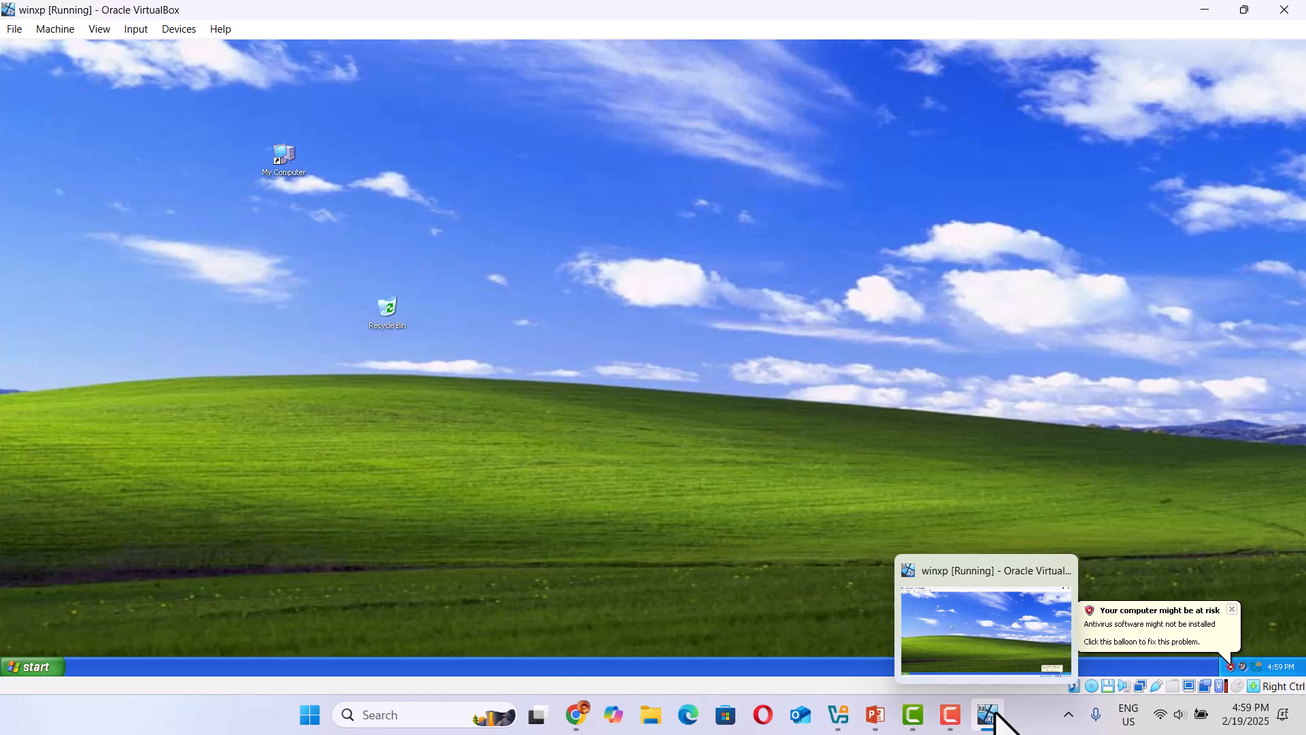
mouse_move(847, 718)
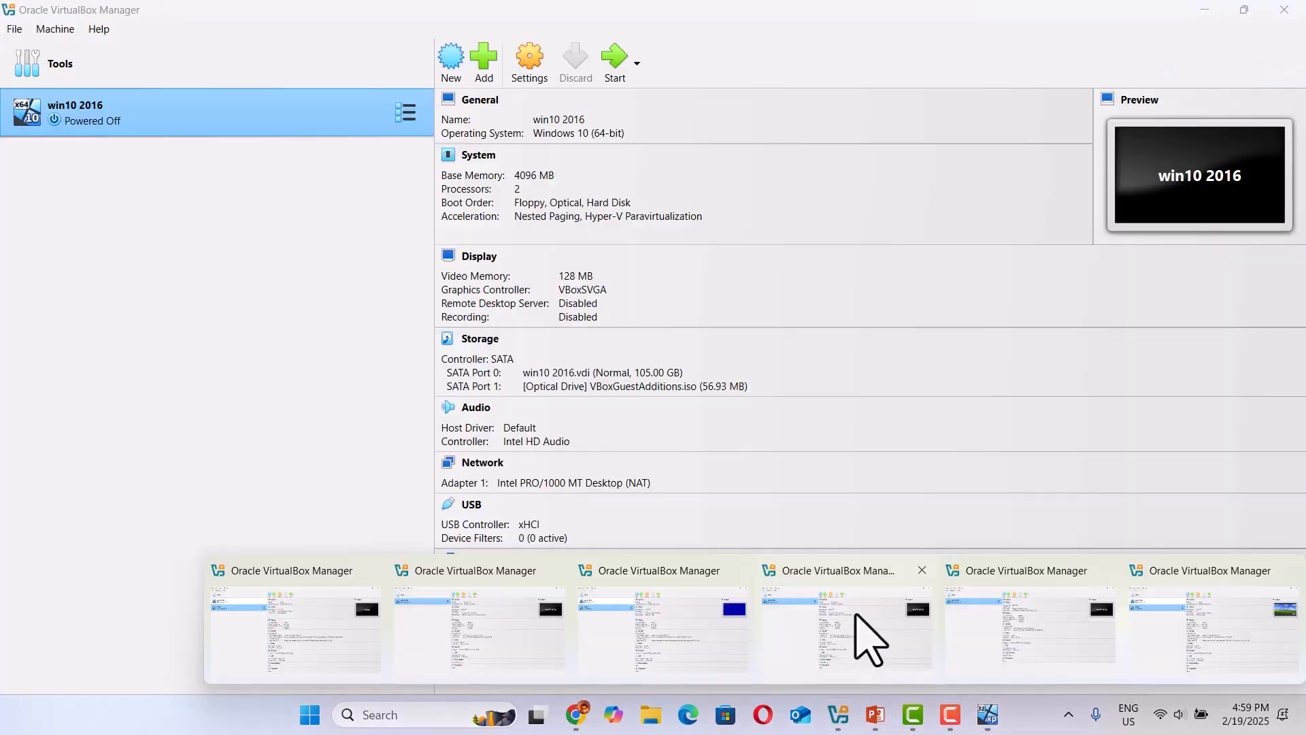
left_click(855, 616)
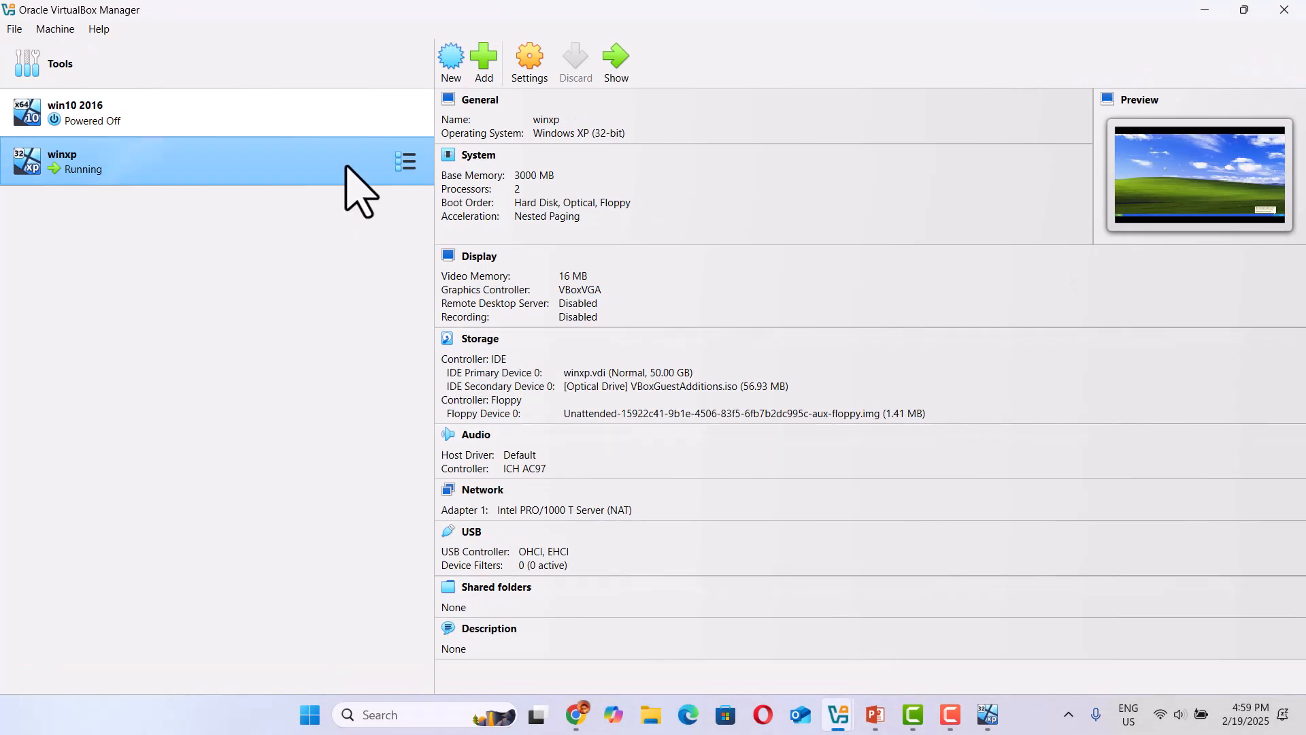
Add the host's Desktop folder as a shared folder of the winxp machine with Auto-mount and Make Permanent enabled.
left_click(526, 66)
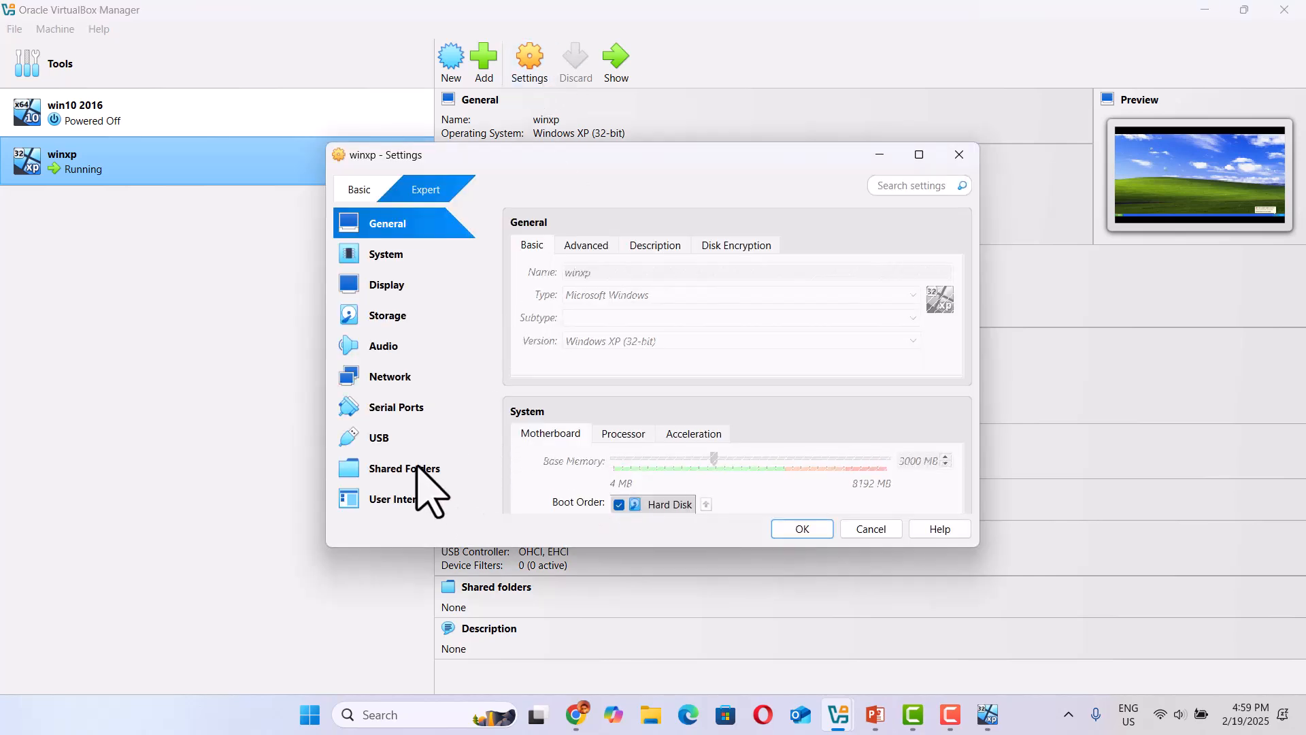
left_click(418, 468)
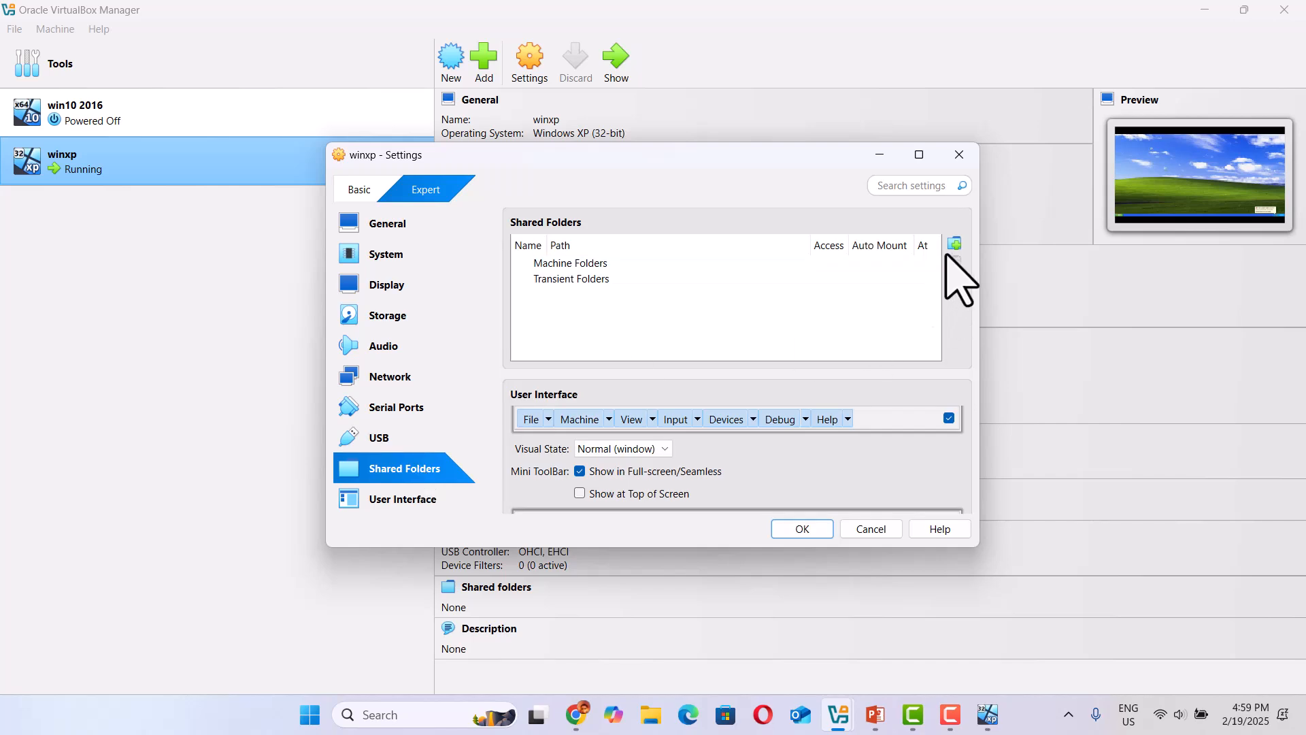
left_click(956, 244)
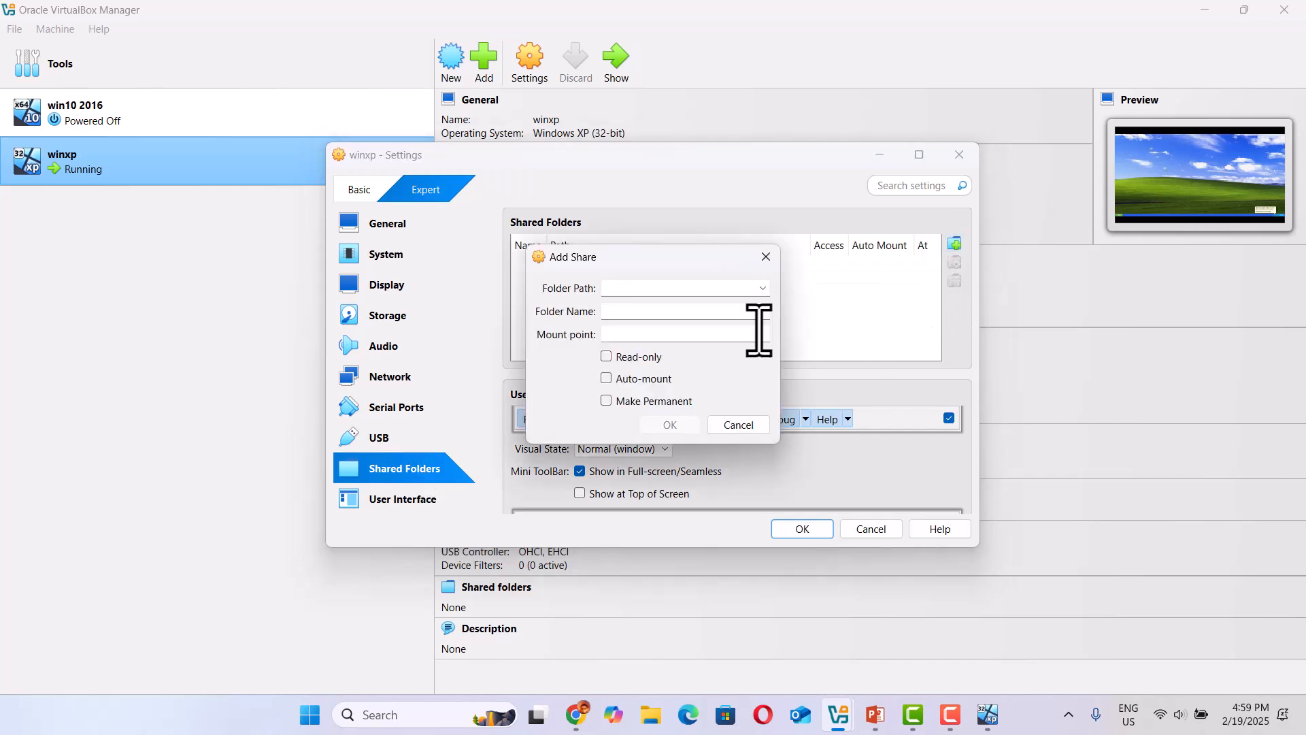
left_click(763, 288)
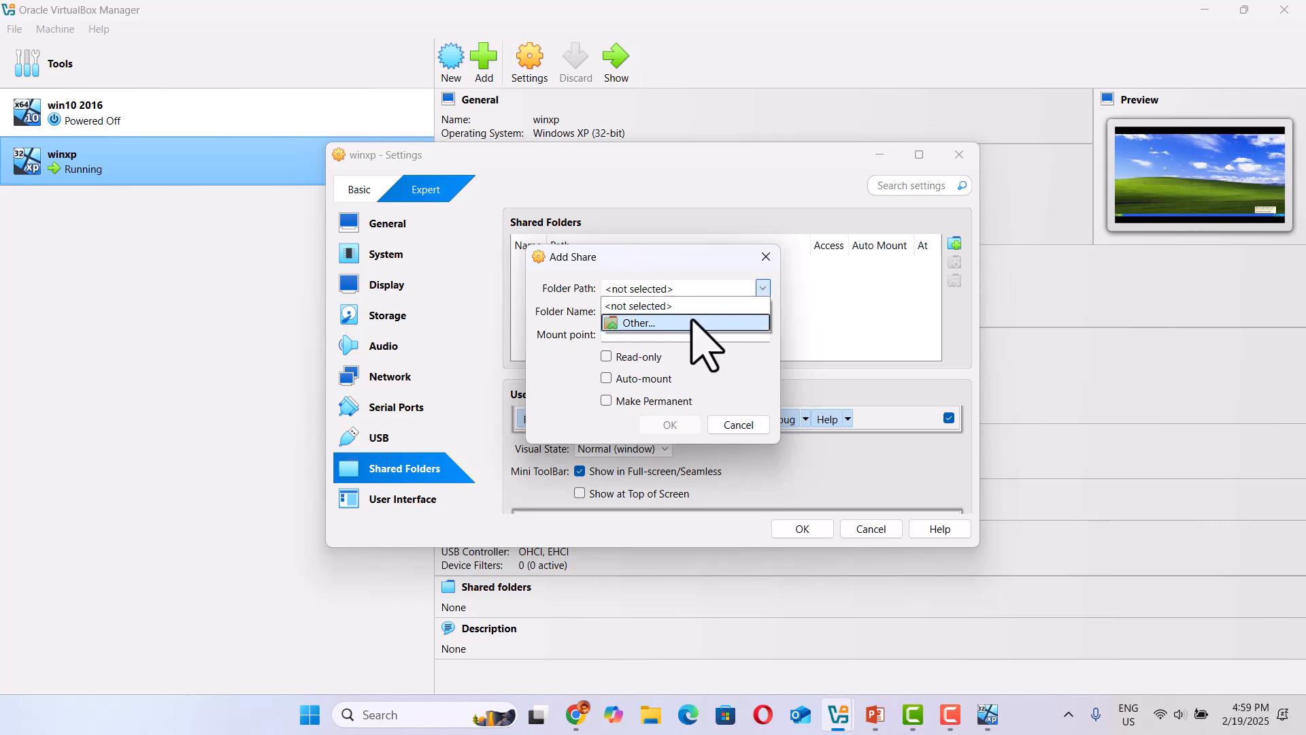
left_click(676, 321)
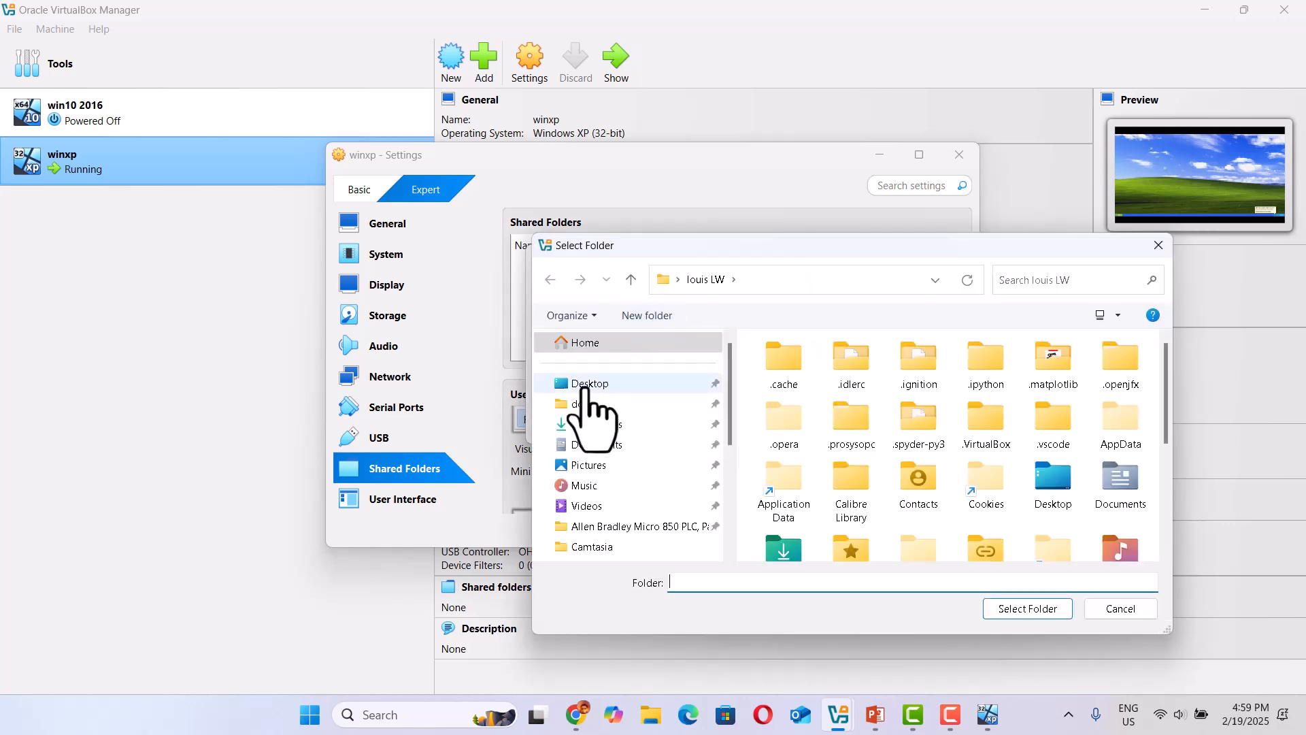
left_click(587, 385)
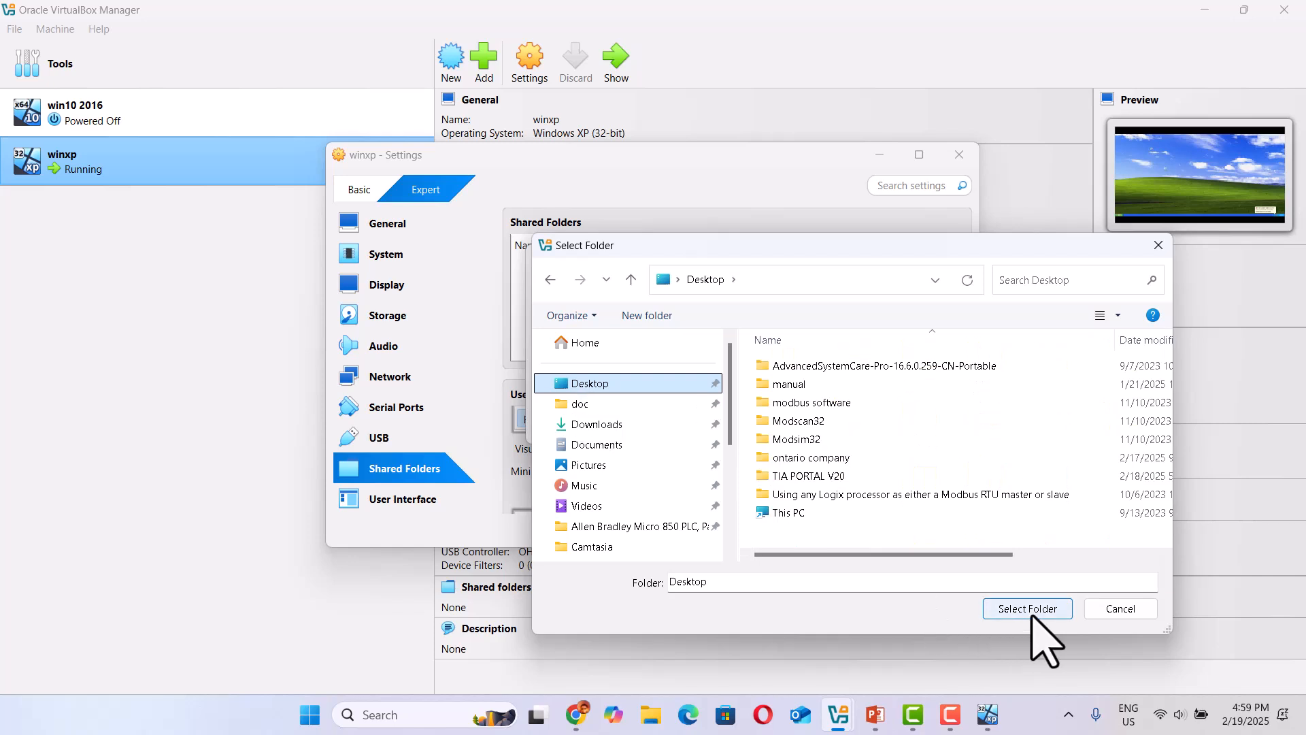
left_click(1031, 614)
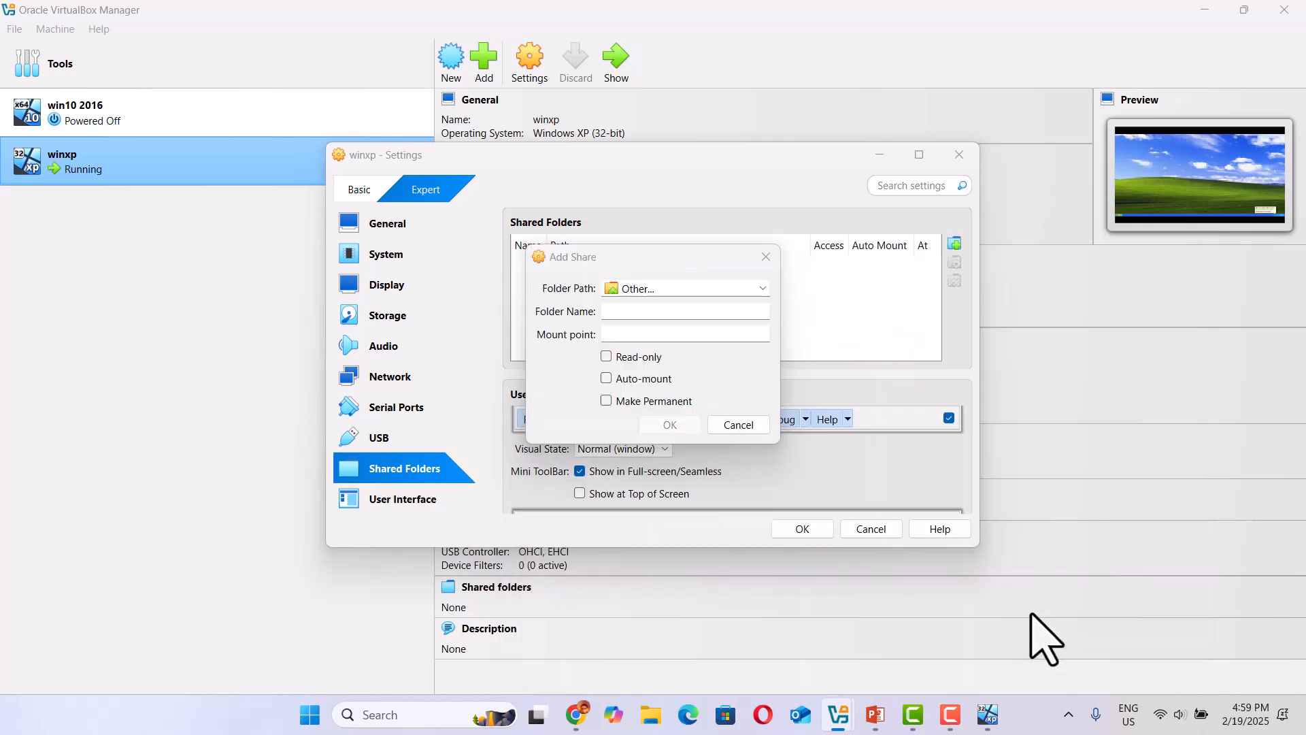
left_click(607, 379)
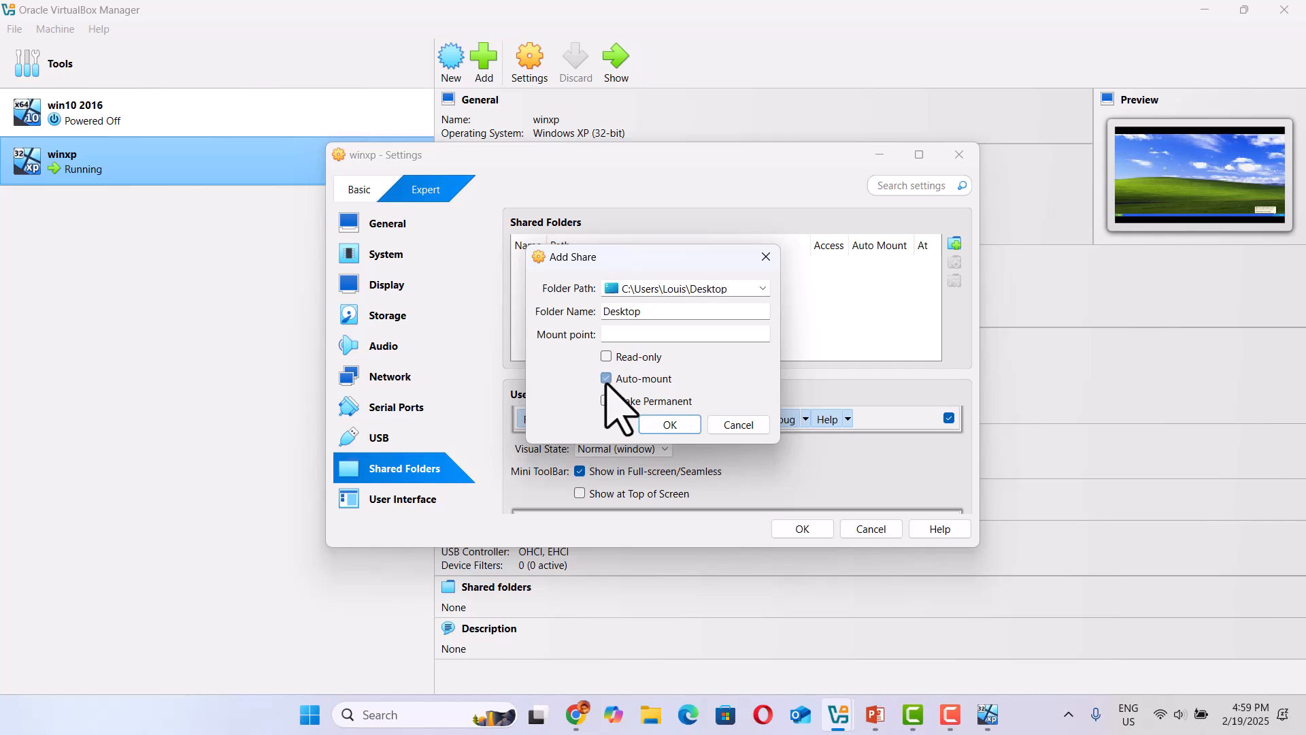
left_click(606, 401)
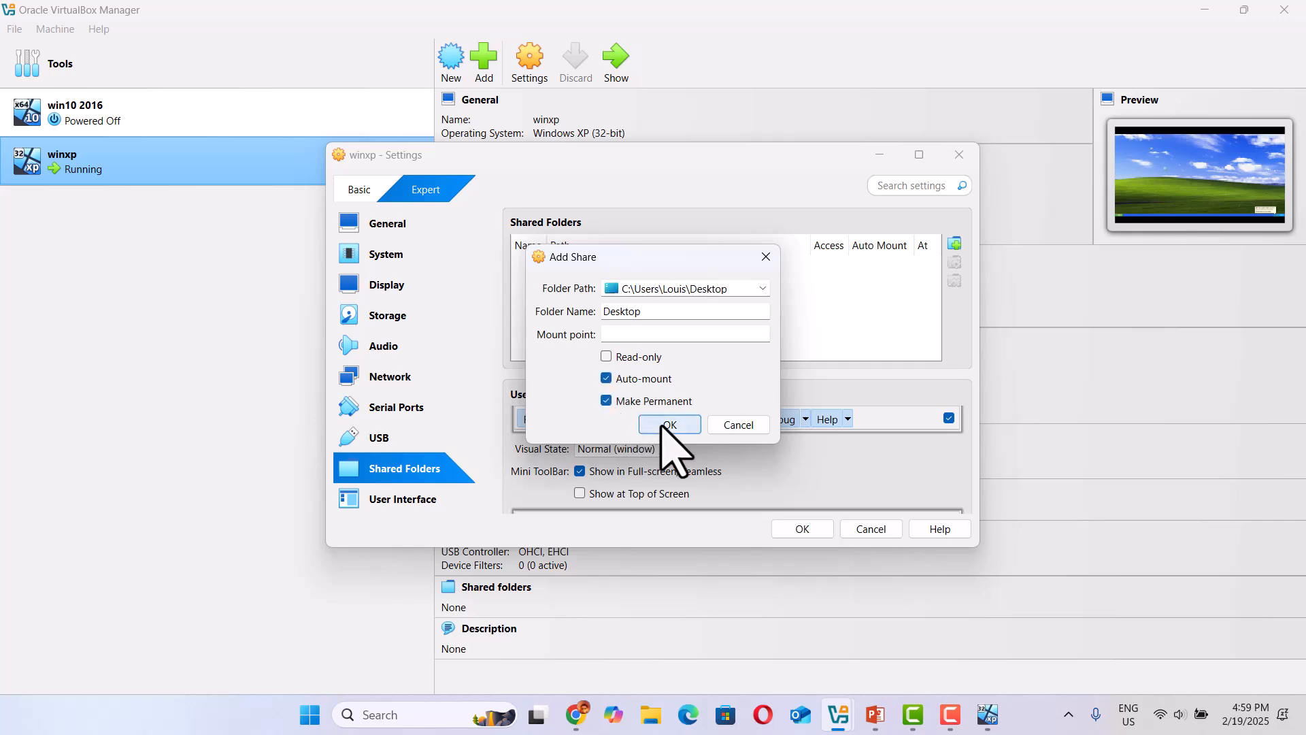
left_click(663, 425)
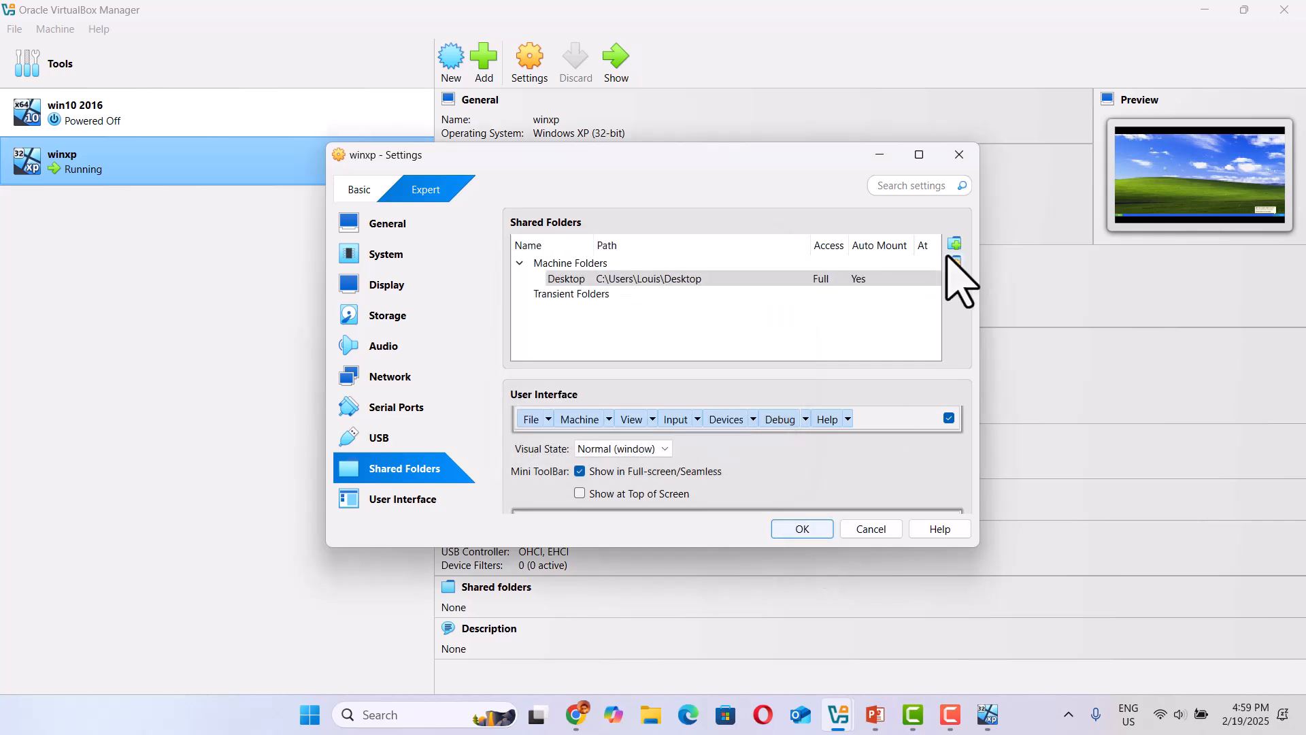
Add the host's Downloads folder as a second share with Auto-mount and Make Permanent enabled, and save the winxp settings.
left_click(955, 243)
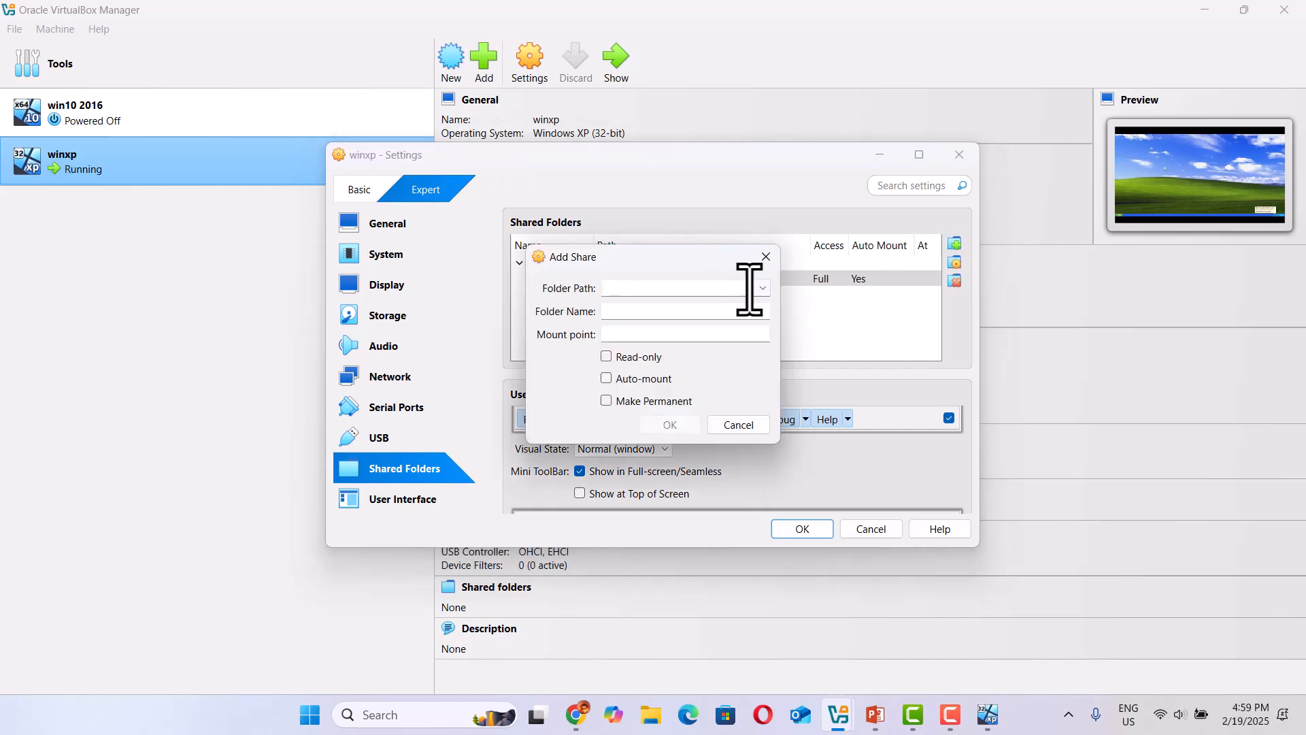
left_click(763, 287)
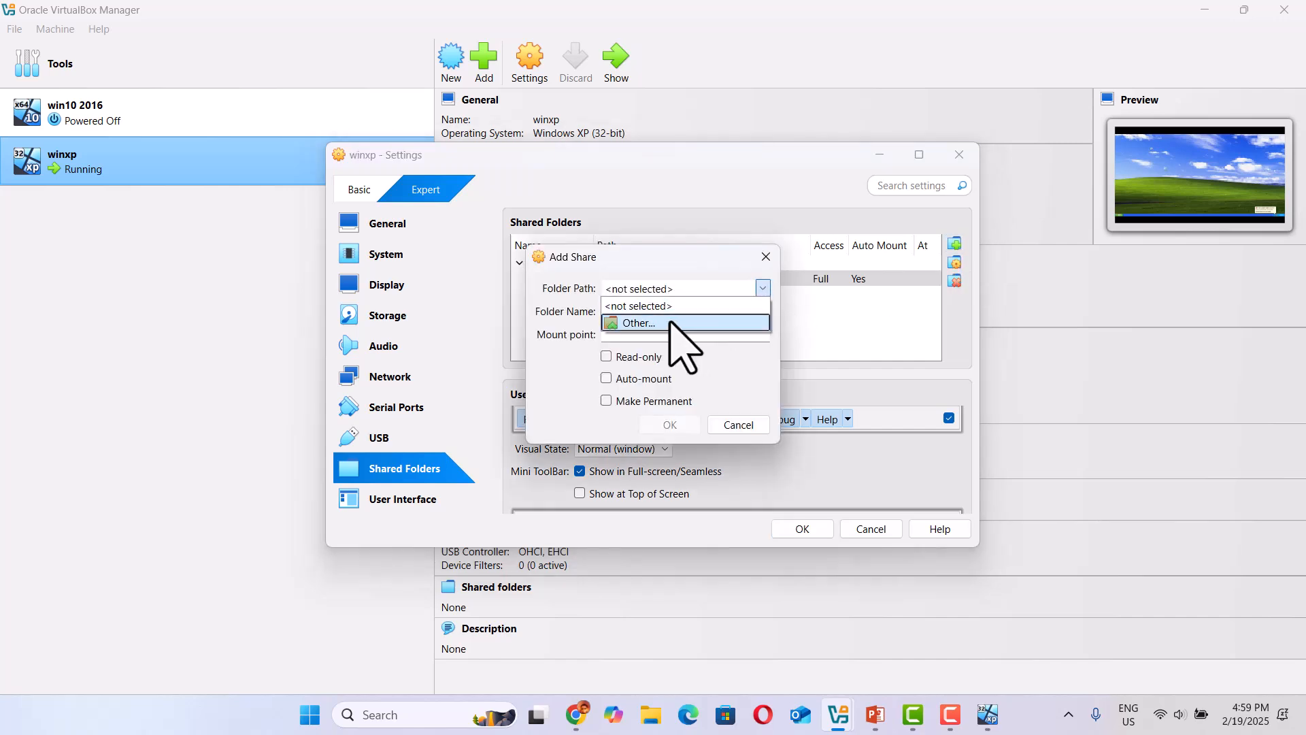
left_click(674, 324)
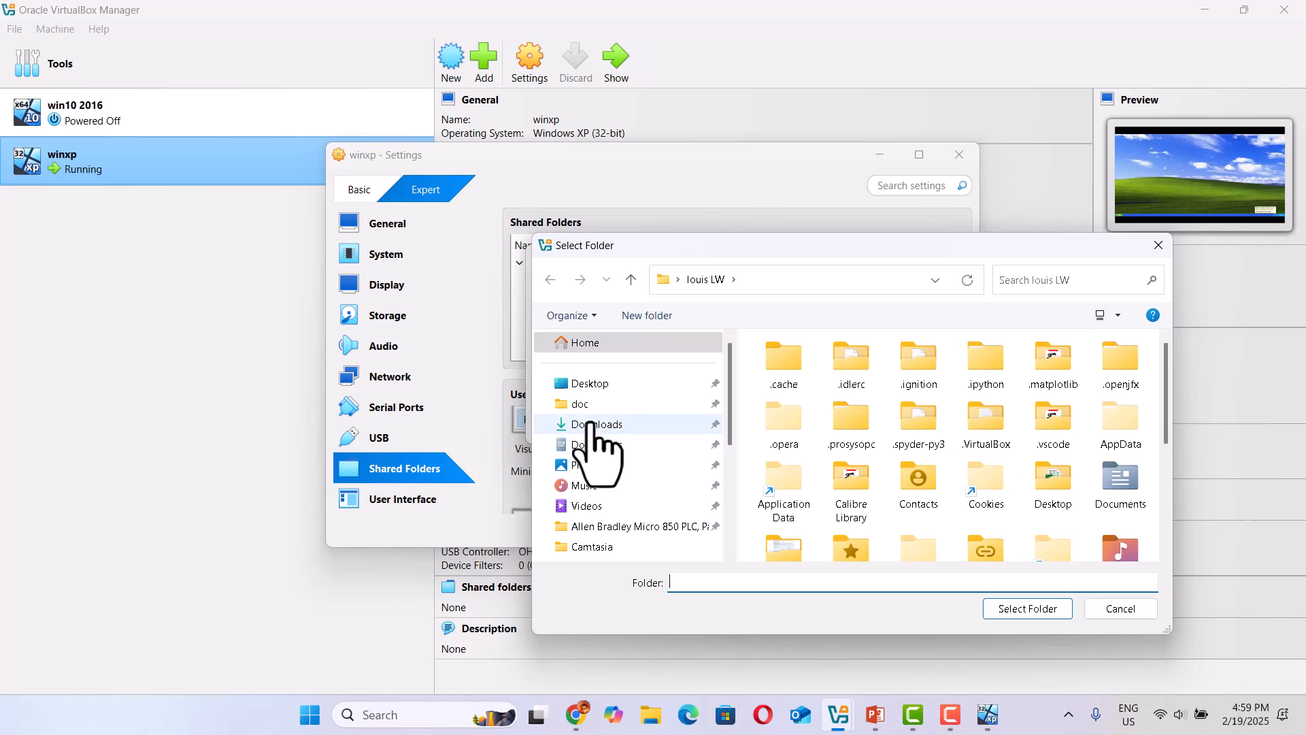
left_click(591, 424)
left_click(1029, 611)
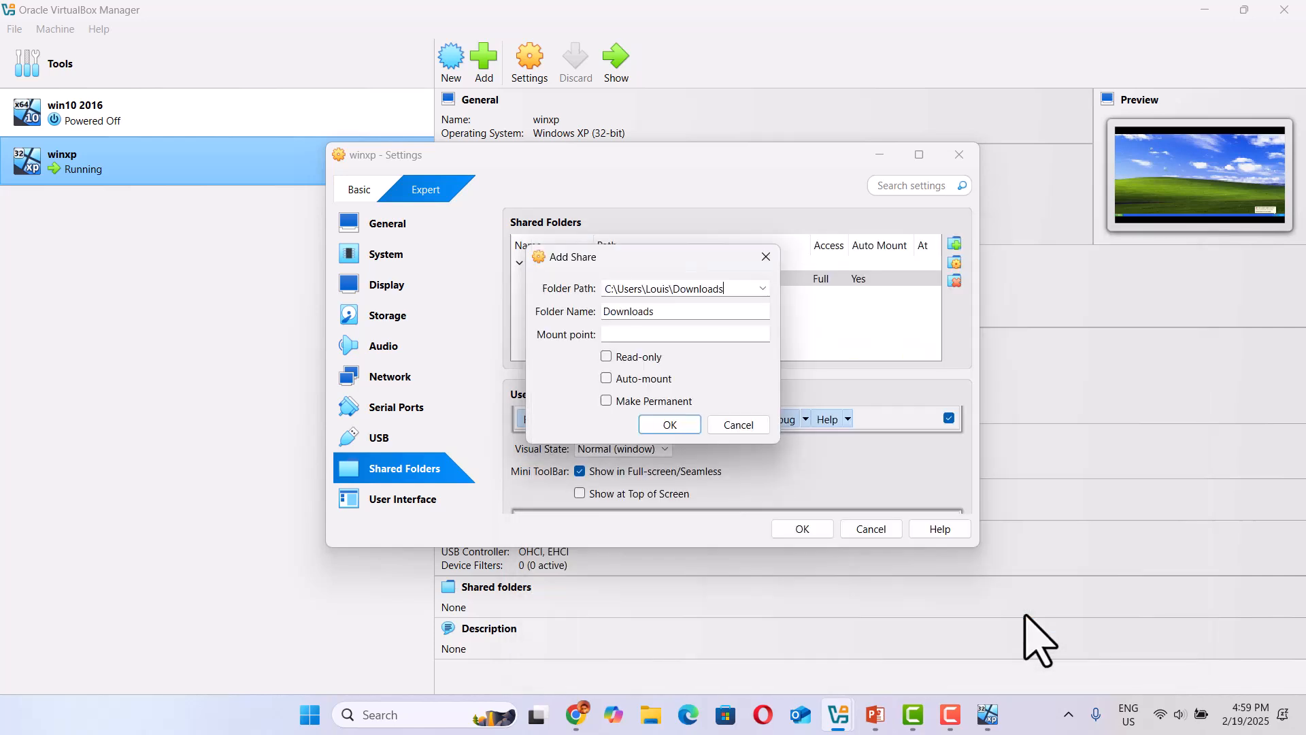
left_click(609, 379)
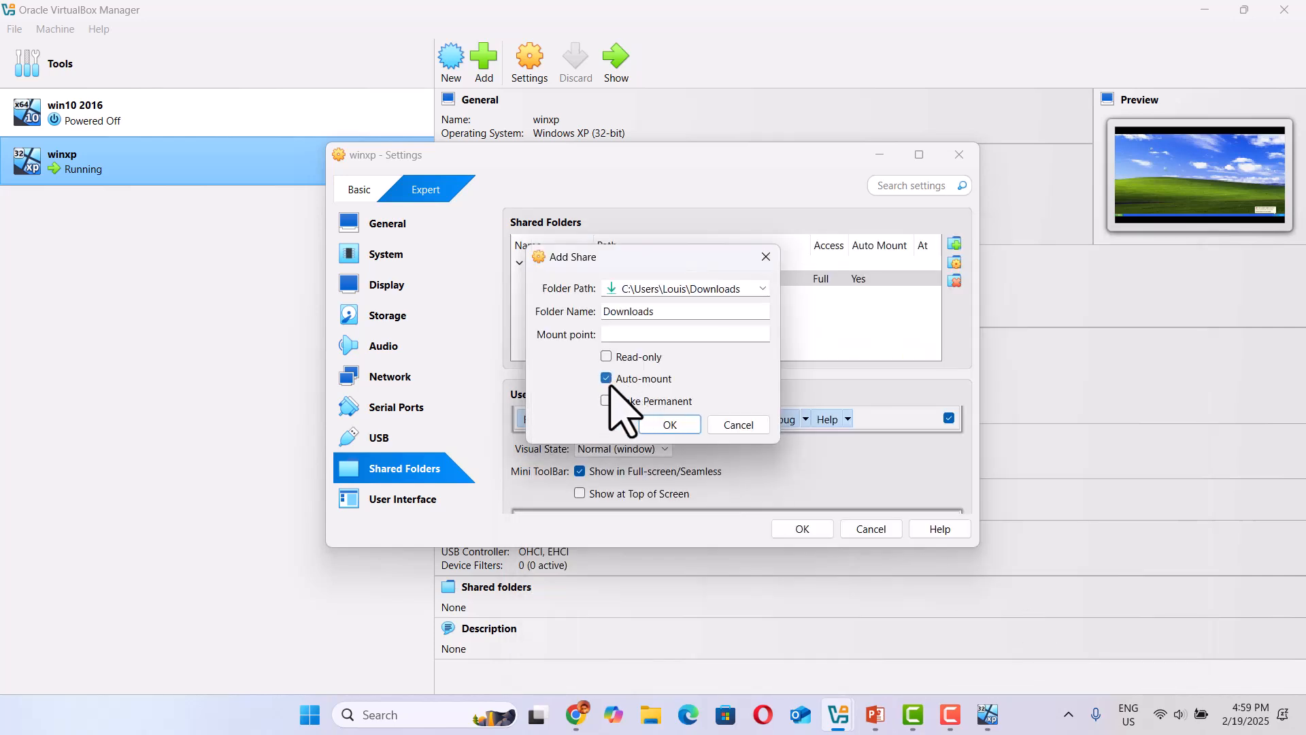
left_click(606, 401)
left_click(670, 424)
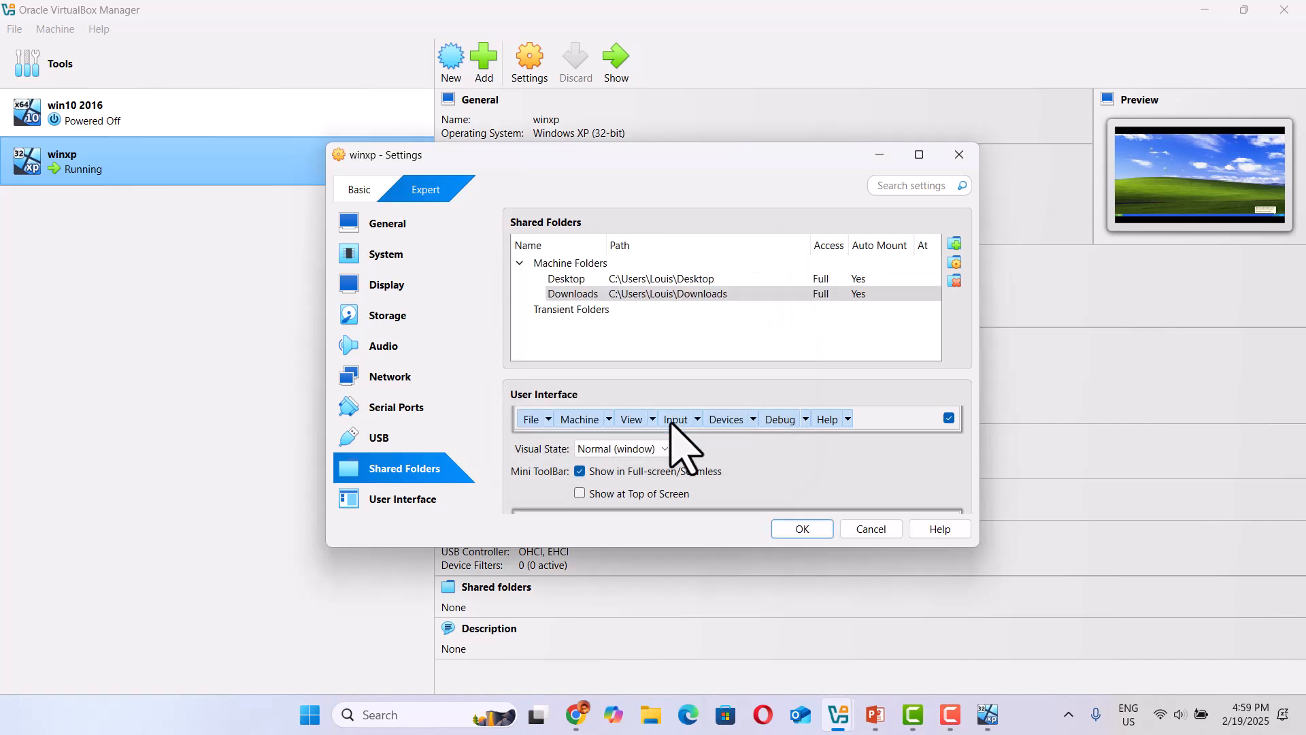
left_click(814, 528)
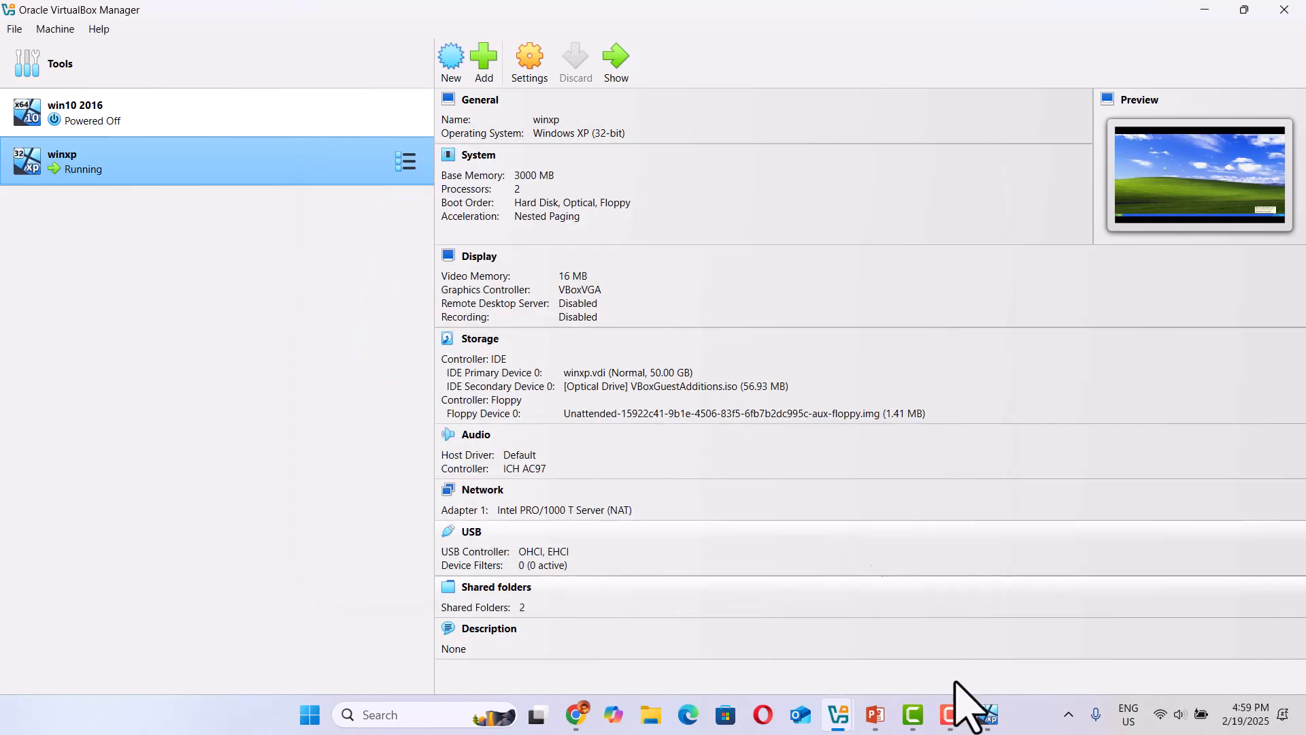
In the winxp guest, browse the shared Downloads network drive (Y:) through My Computer, and close the window.
left_click(1000, 725)
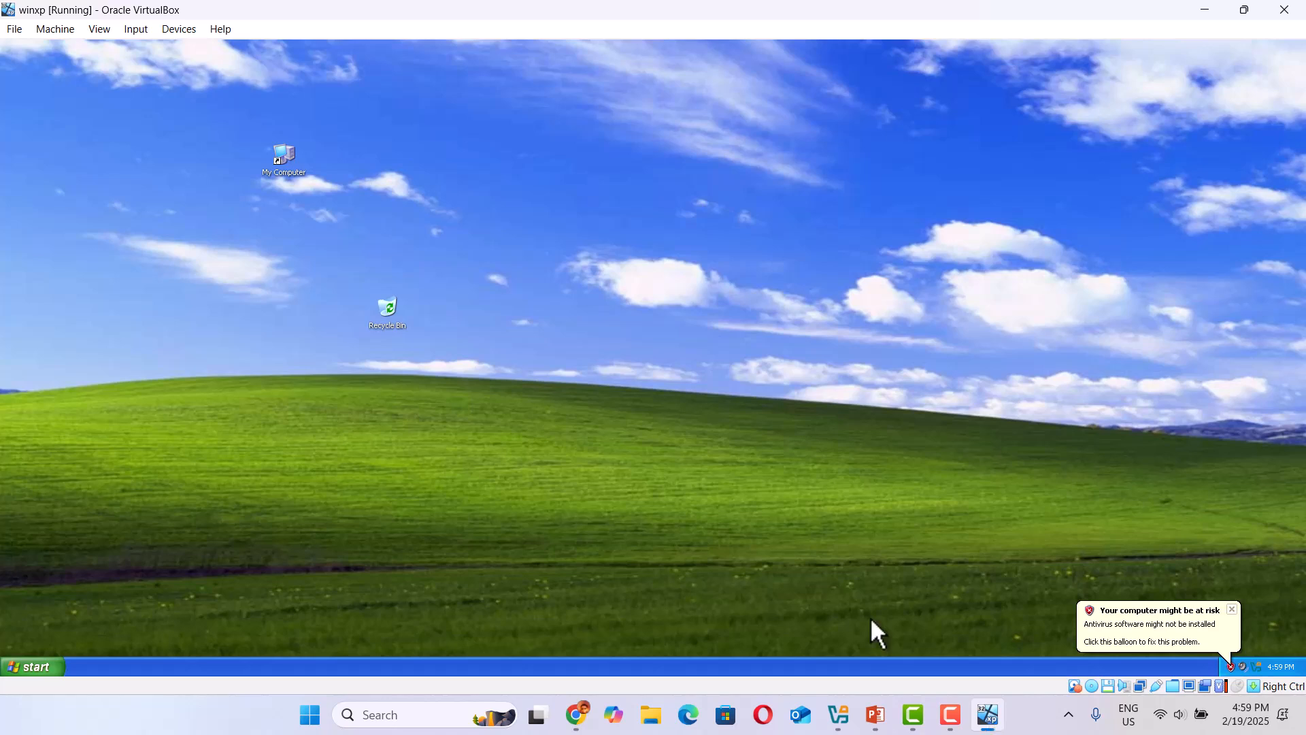
double_click(279, 159)
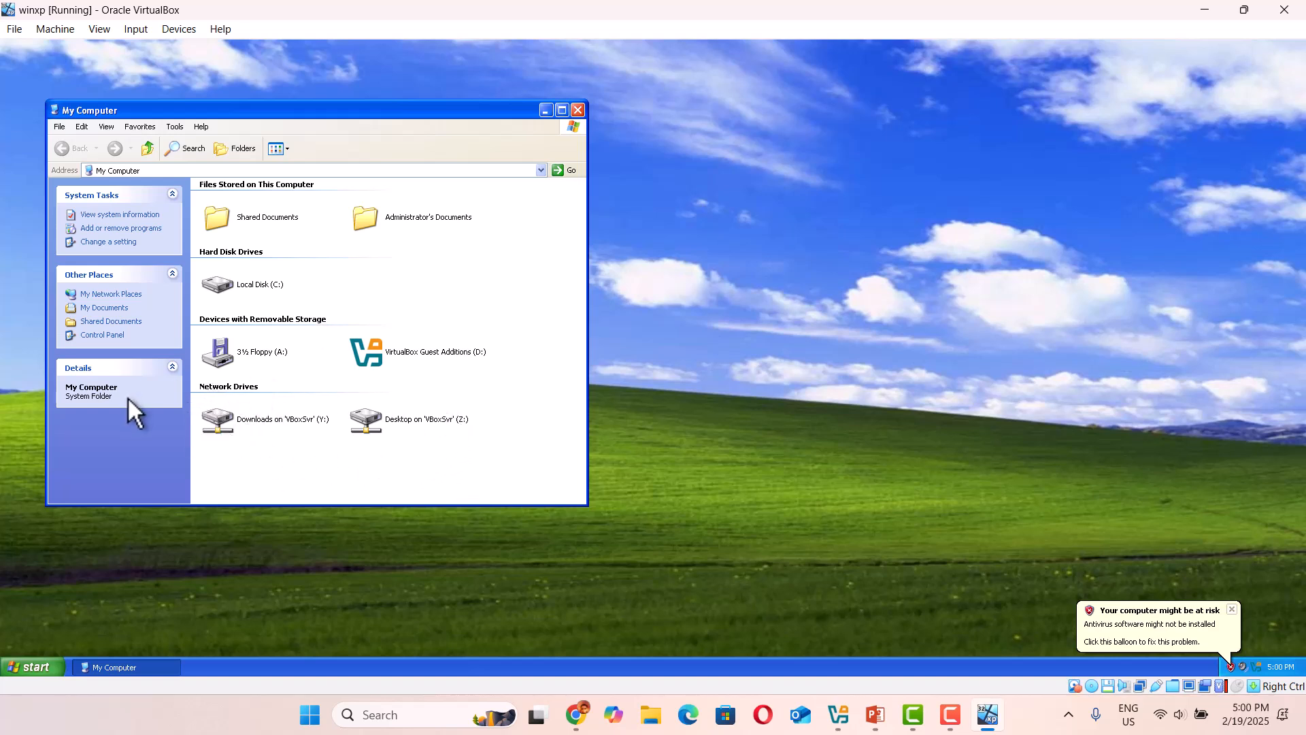
left_click(270, 426)
double_click(270, 426)
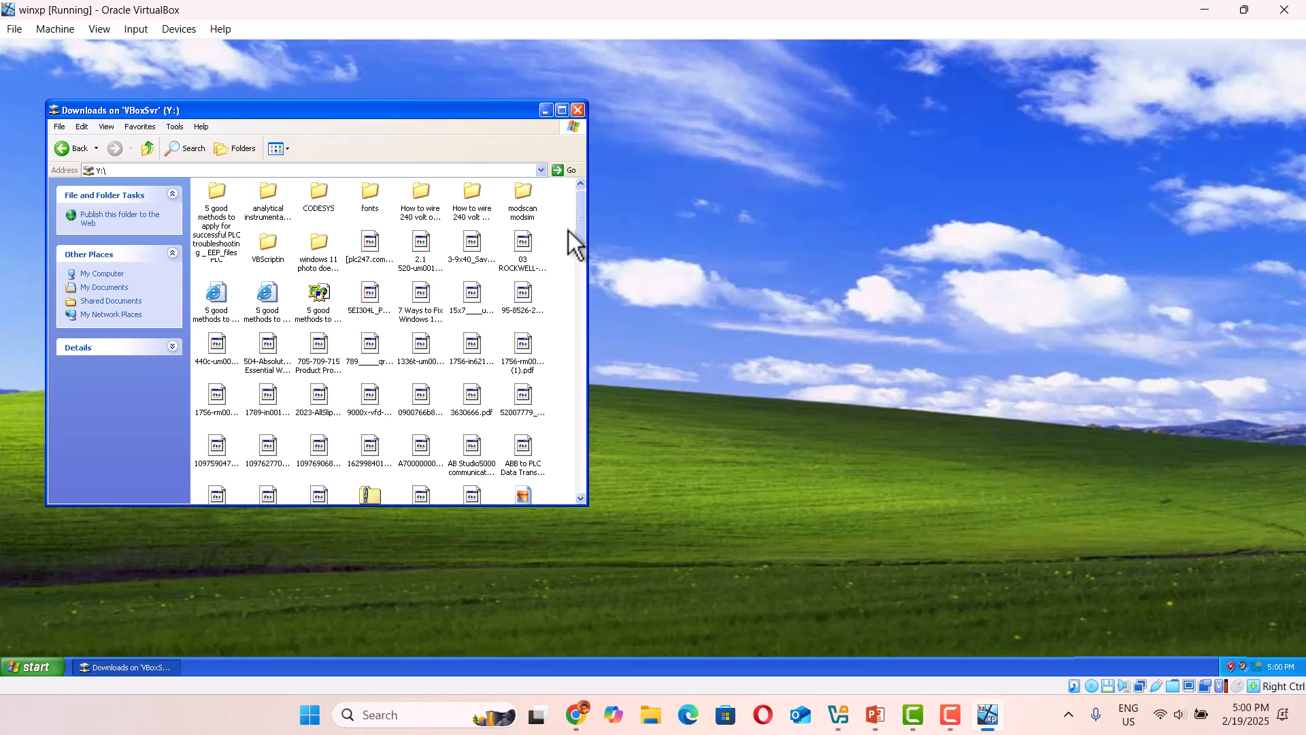
left_click_drag(584, 215, 585, 185)
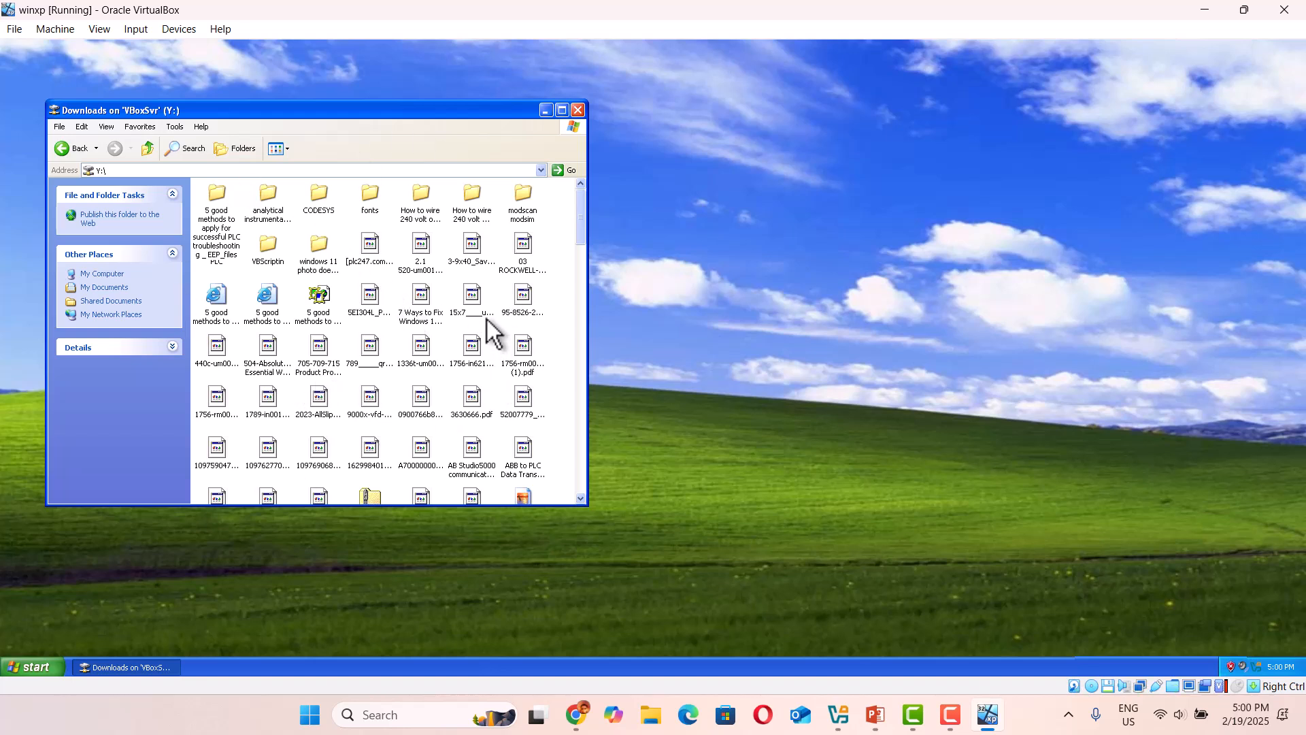
left_click(577, 110)
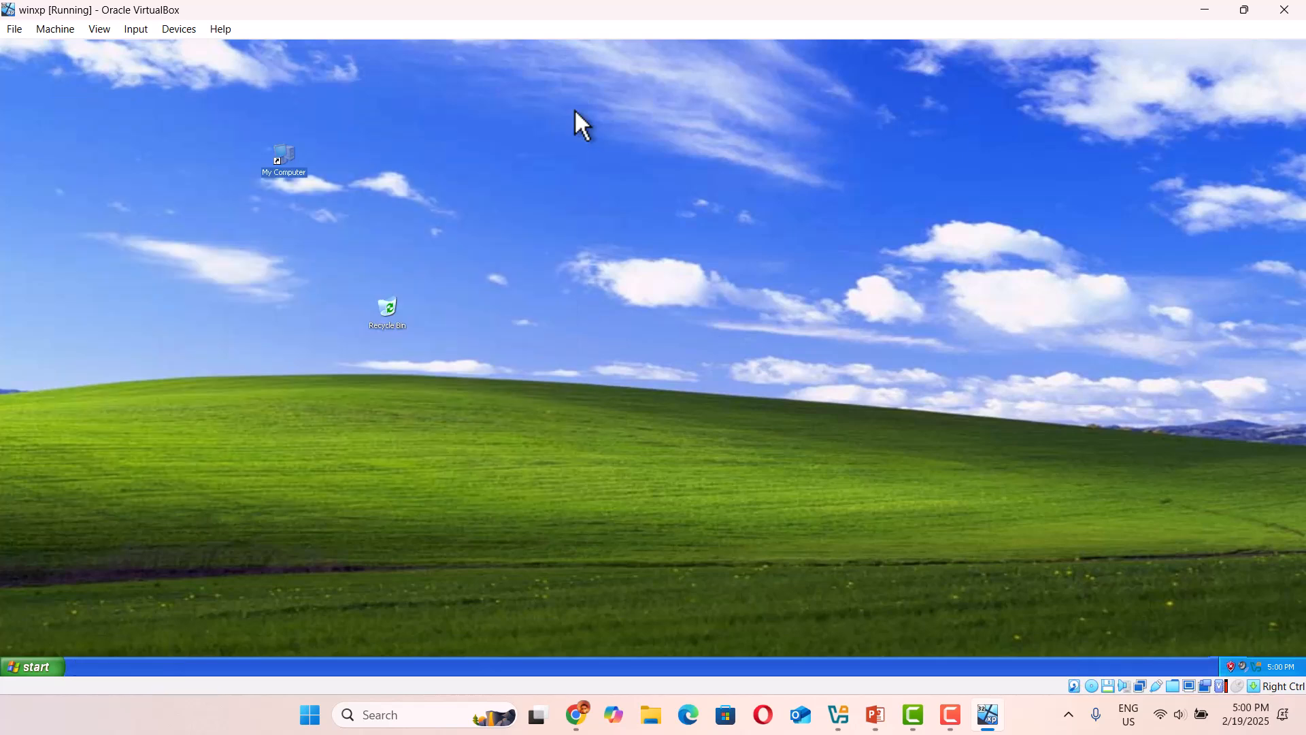
Open the Windows XP Control Panel, maximize it and switch it to Classic View.
left_click(31, 668)
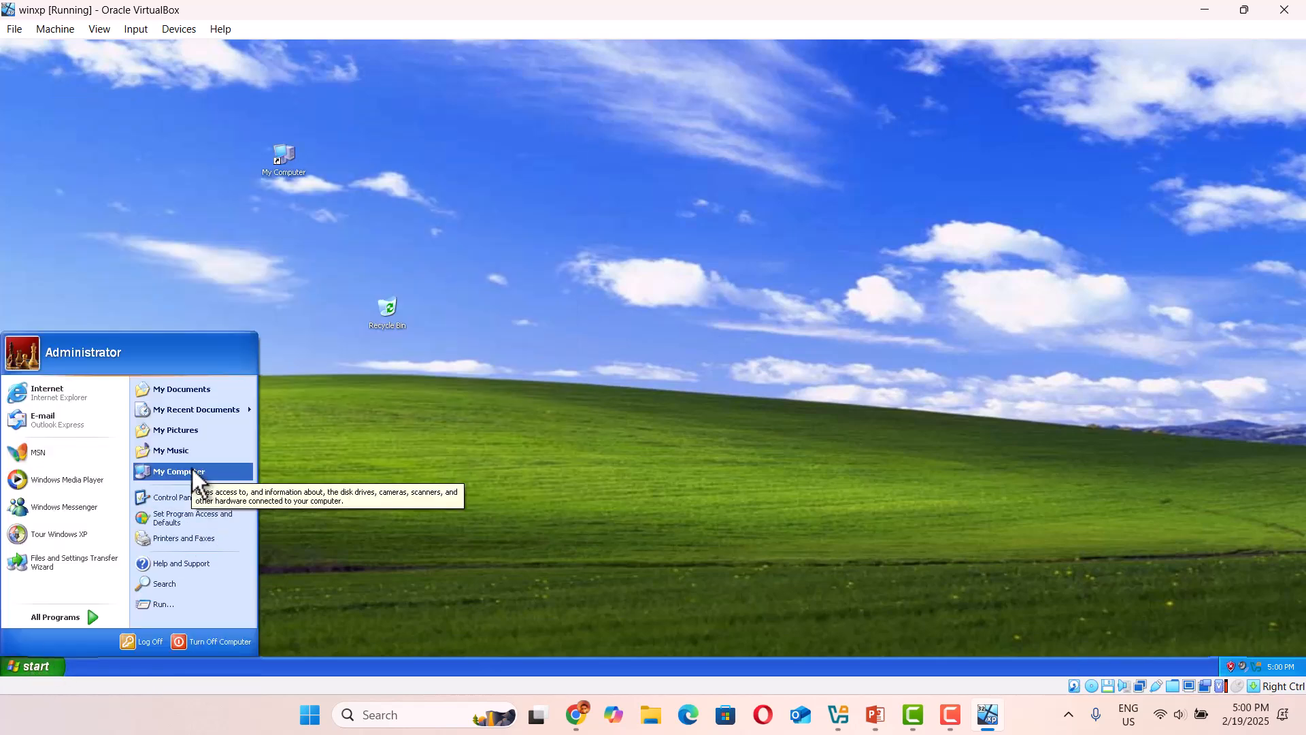
left_click(188, 503)
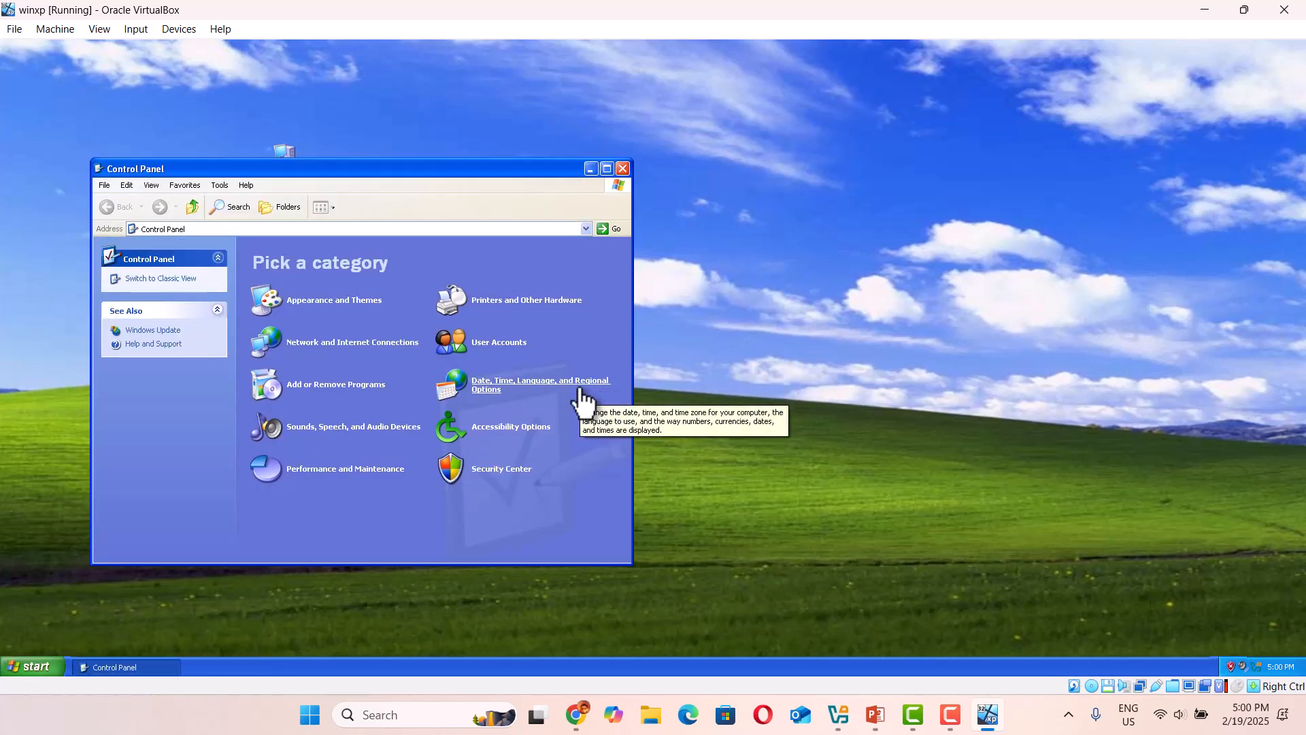
left_click(608, 169)
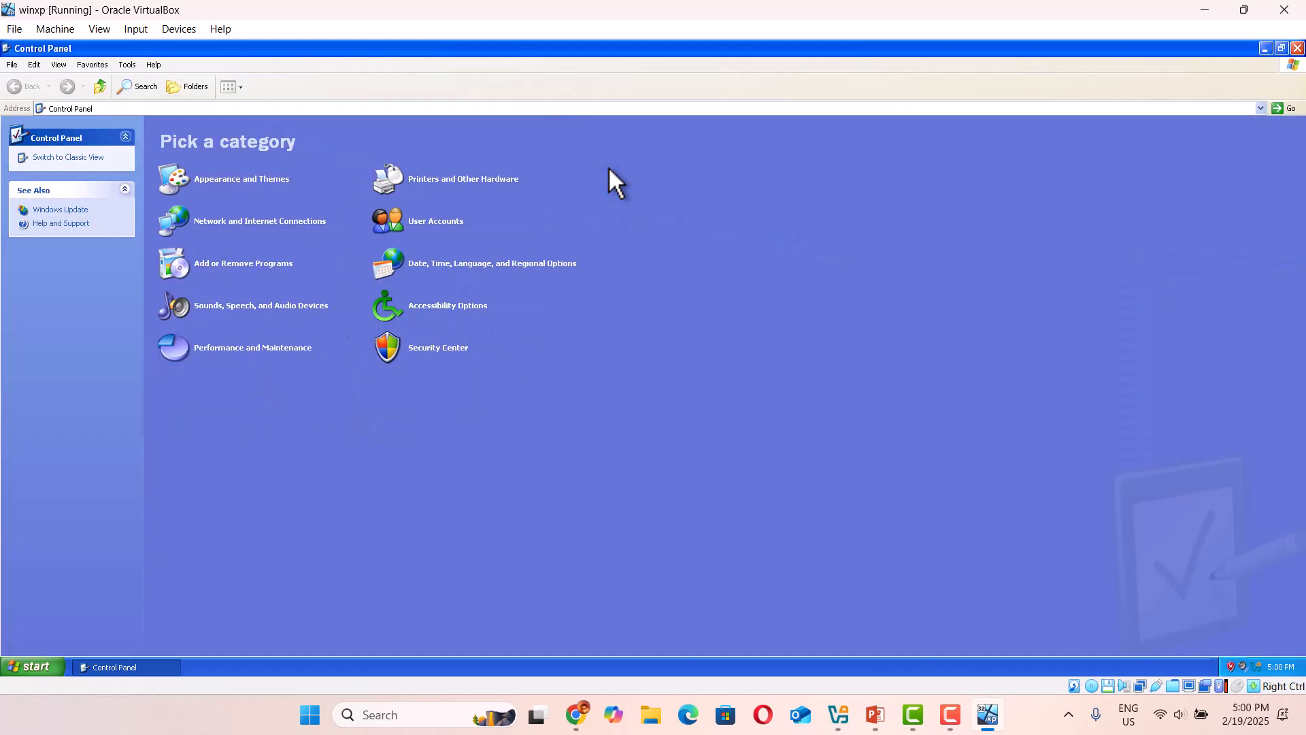
left_click(71, 158)
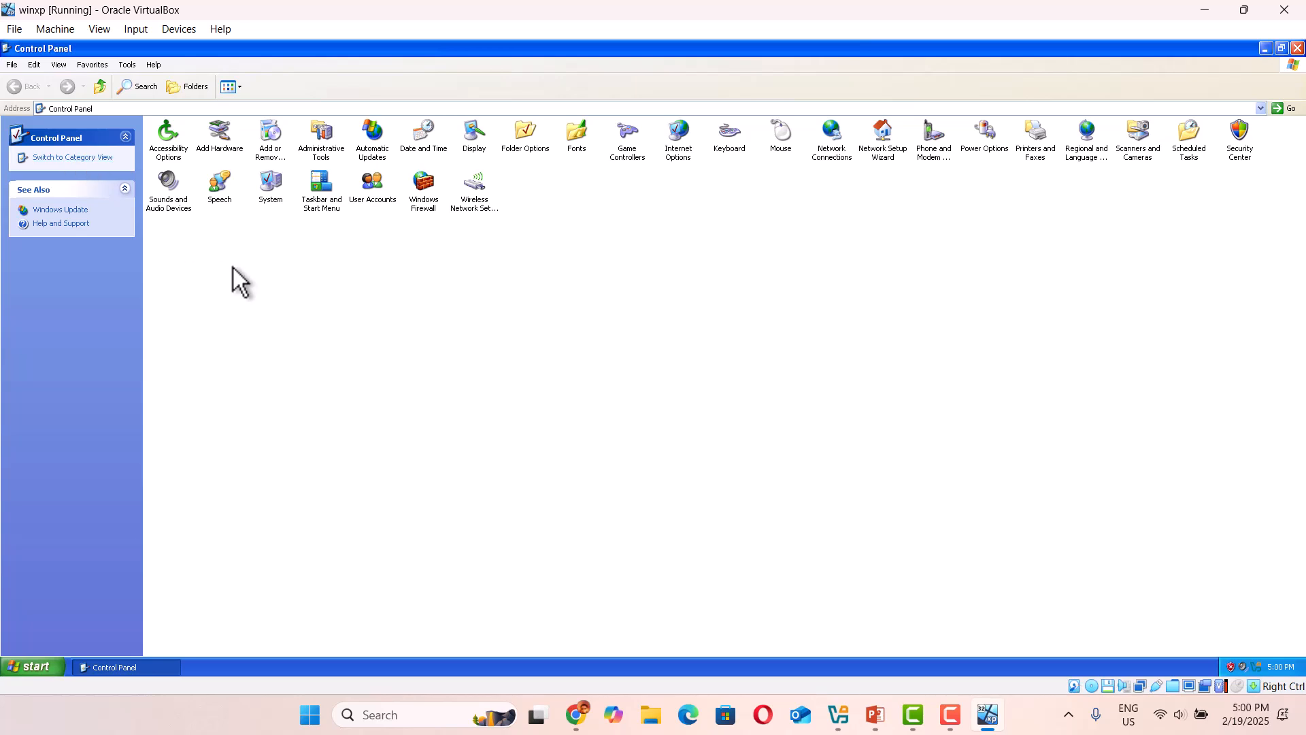
Examine the General and Hardware pages of System Properties, and close both the dialog and the Control Panel.
double_click(269, 182)
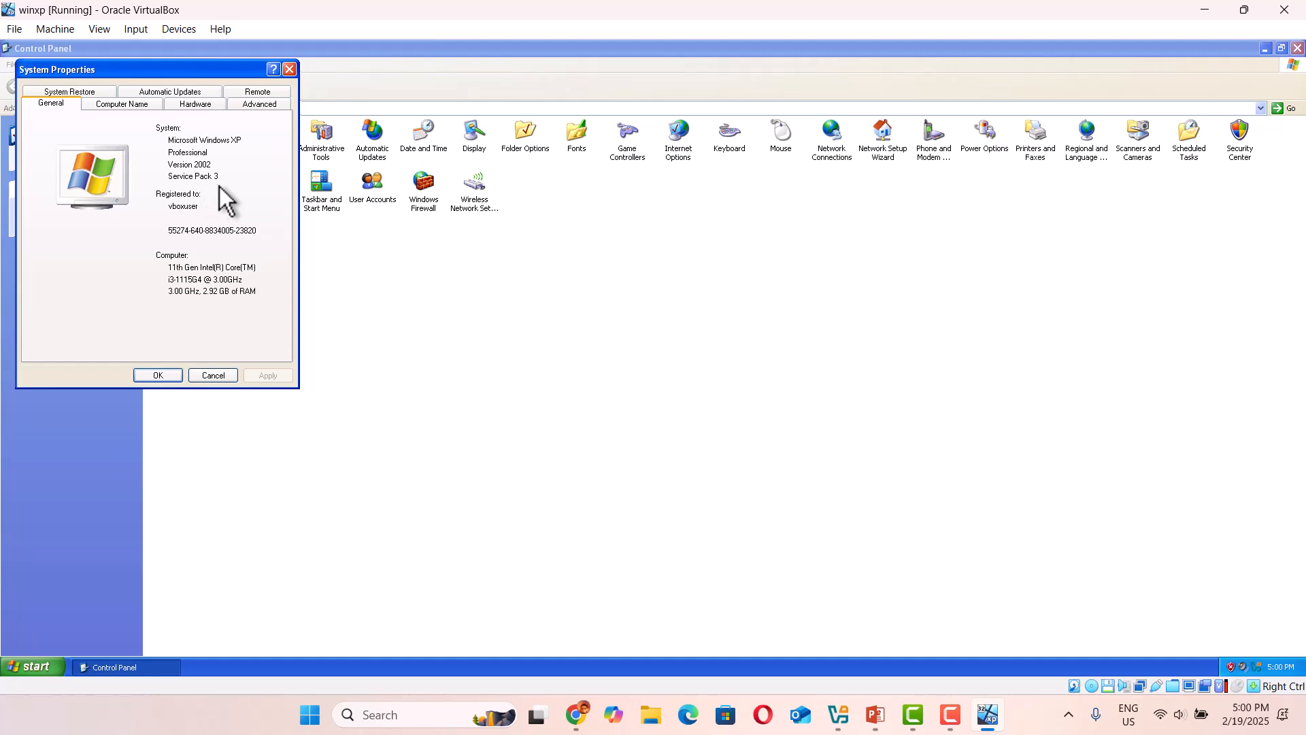
left_click(194, 105)
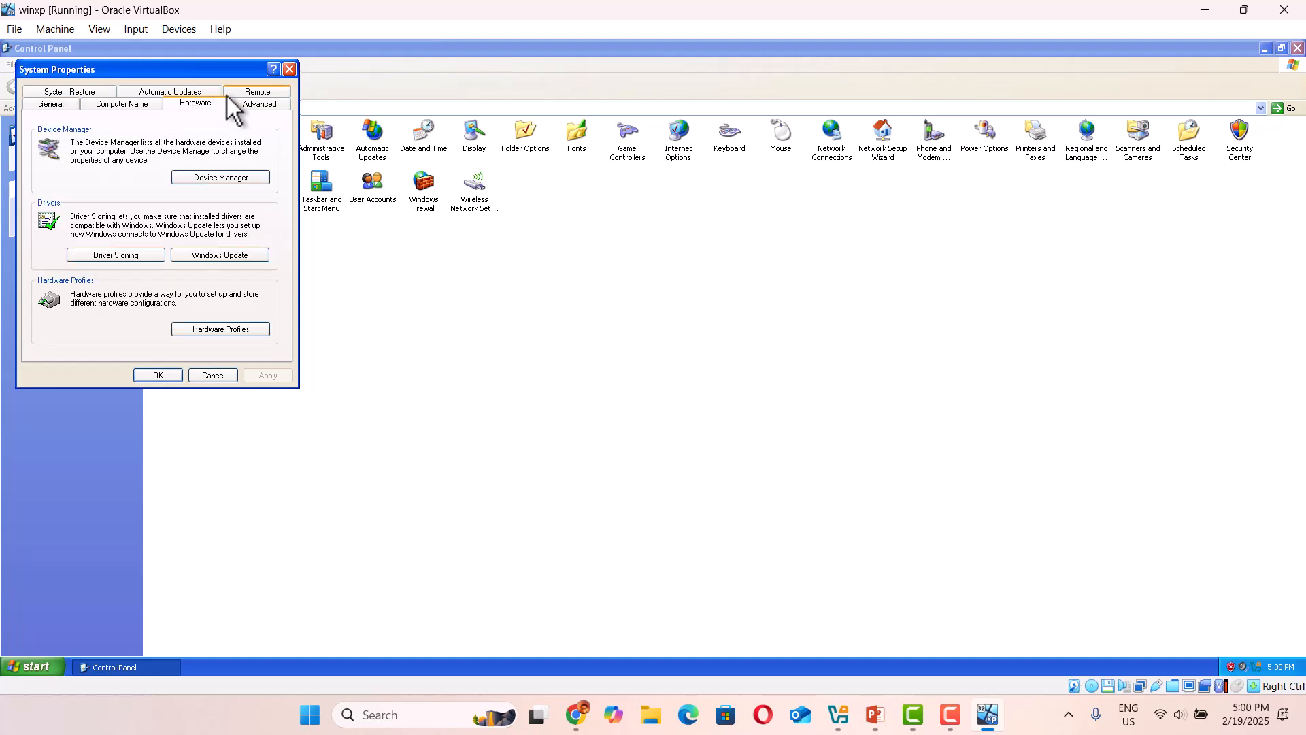
left_click(289, 71)
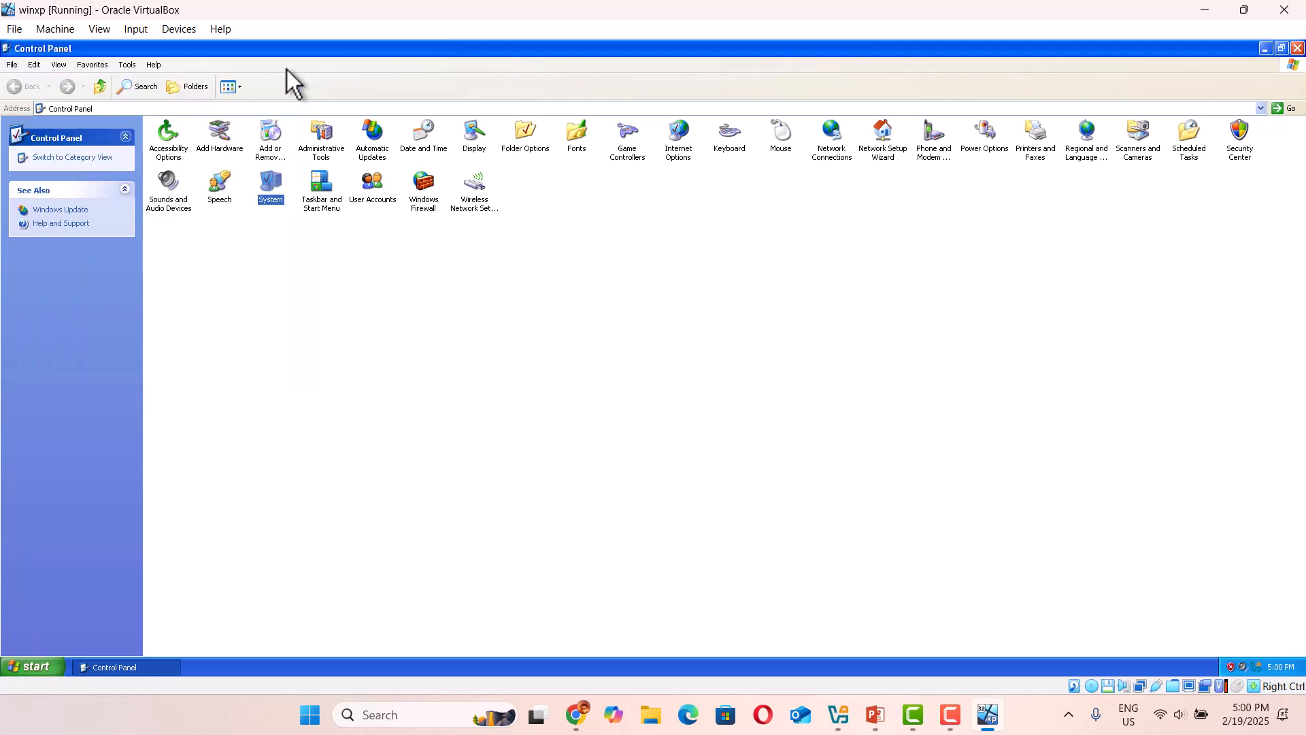
left_click(1298, 48)
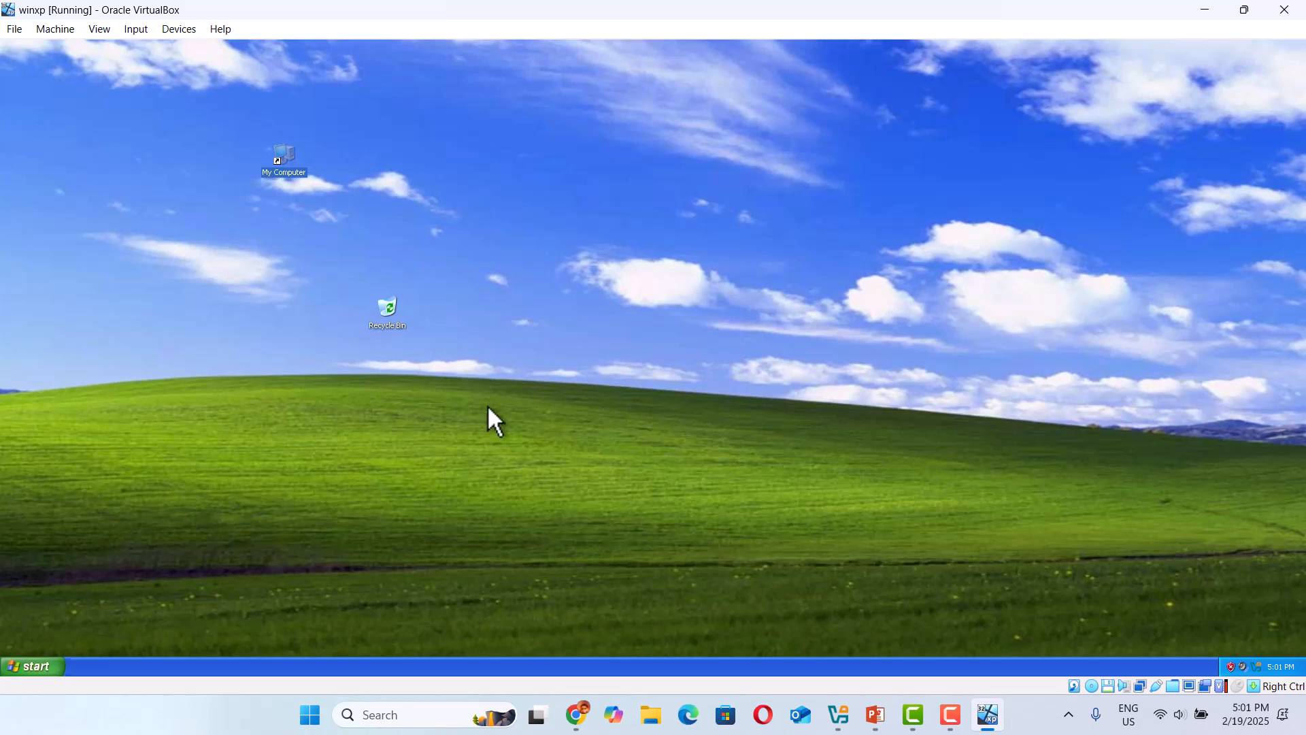
left_click(946, 716)
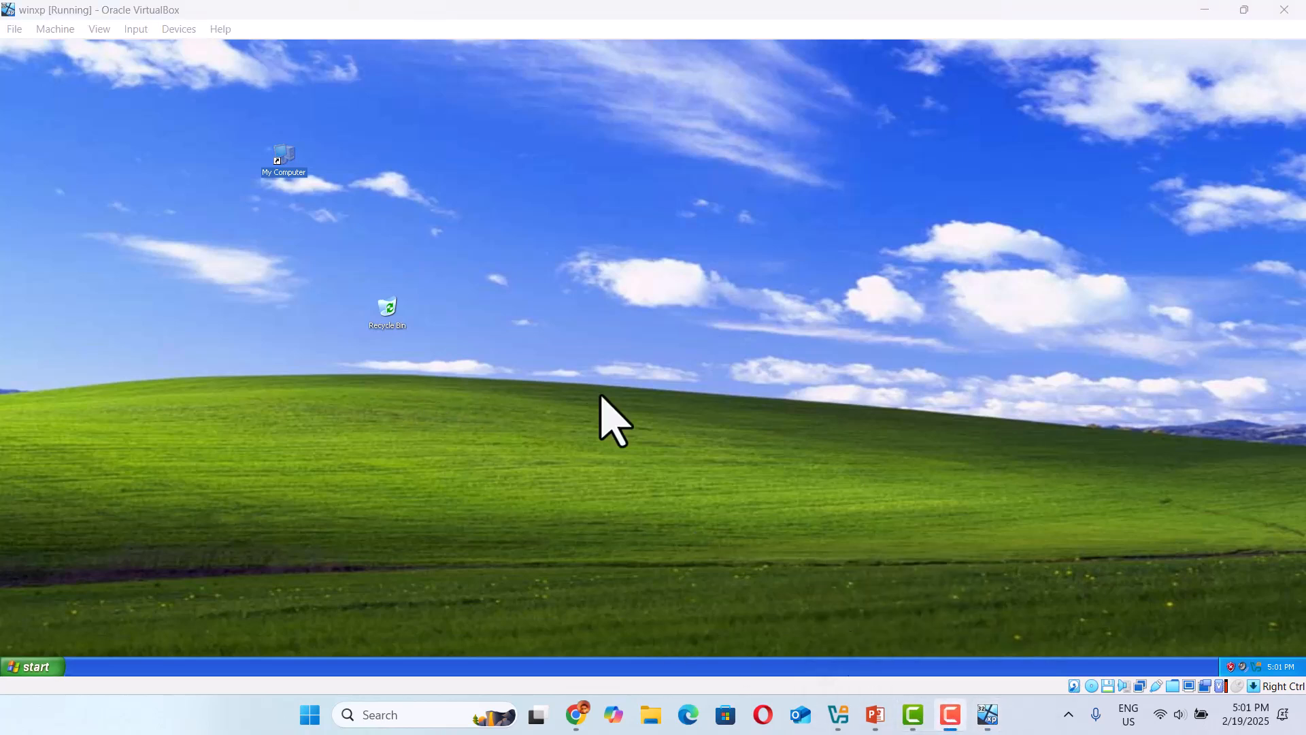